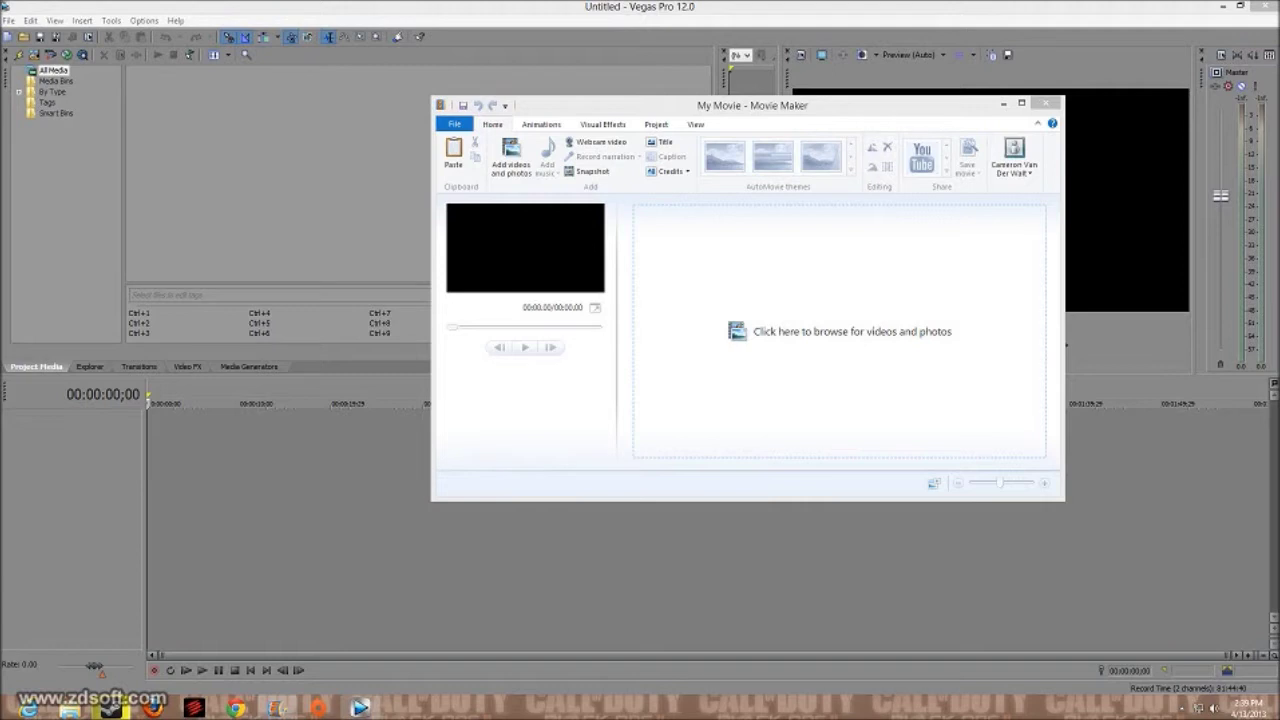
# Minimize Movie Maker to reveal the empty Vegas Pro project, then restore Movie Maker.
pyautogui.click(1003, 103)
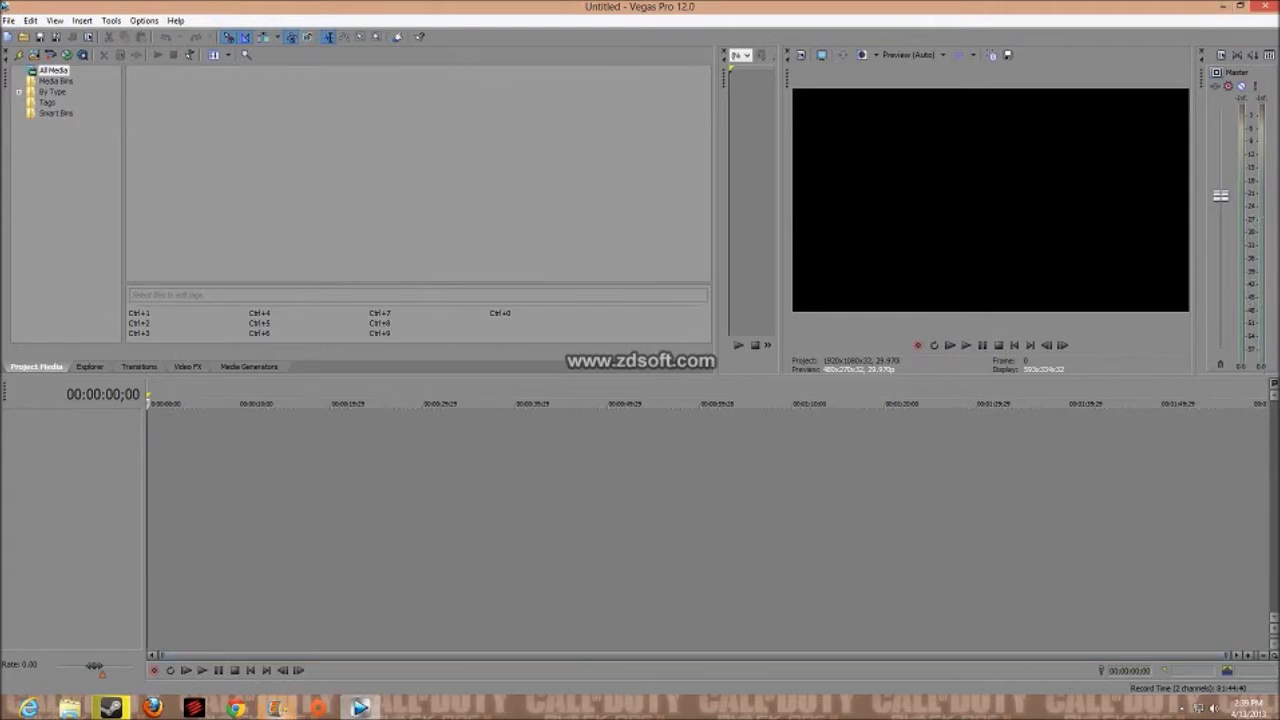
pyautogui.click(276, 708)
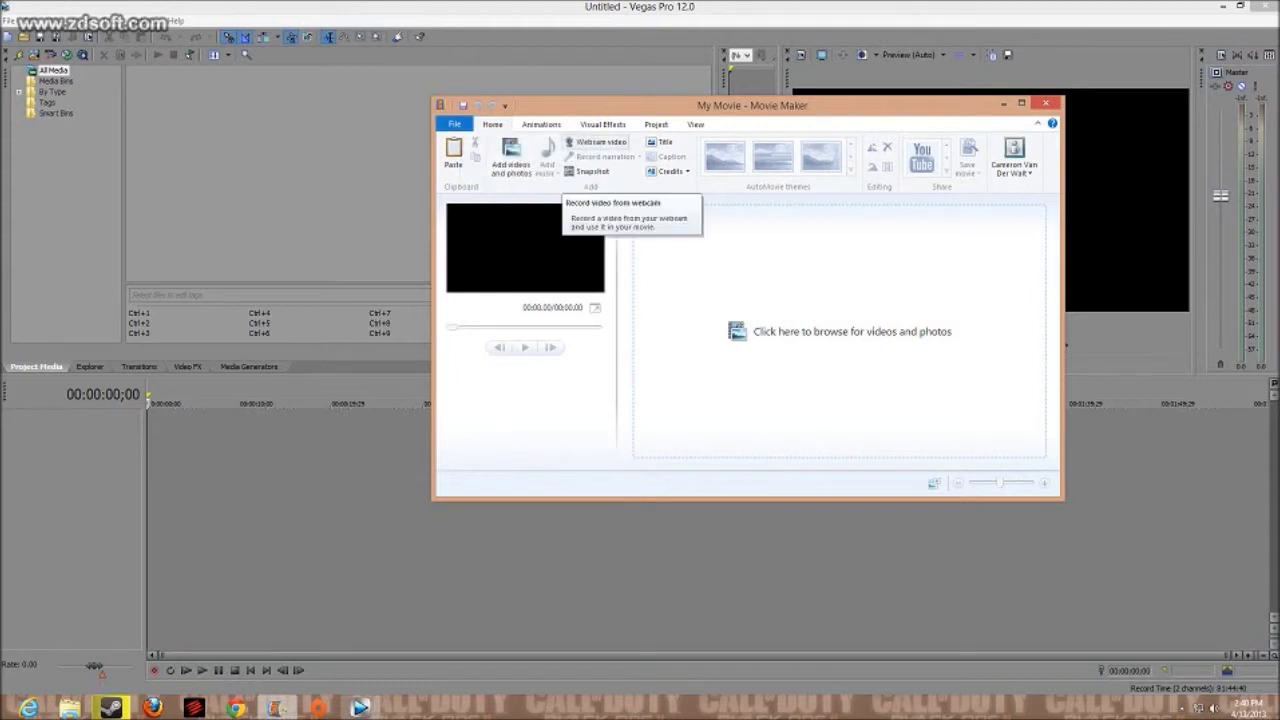
# Switch Movie Maker into Webcam video capture with a live camera preview.
pyautogui.click(596, 142)
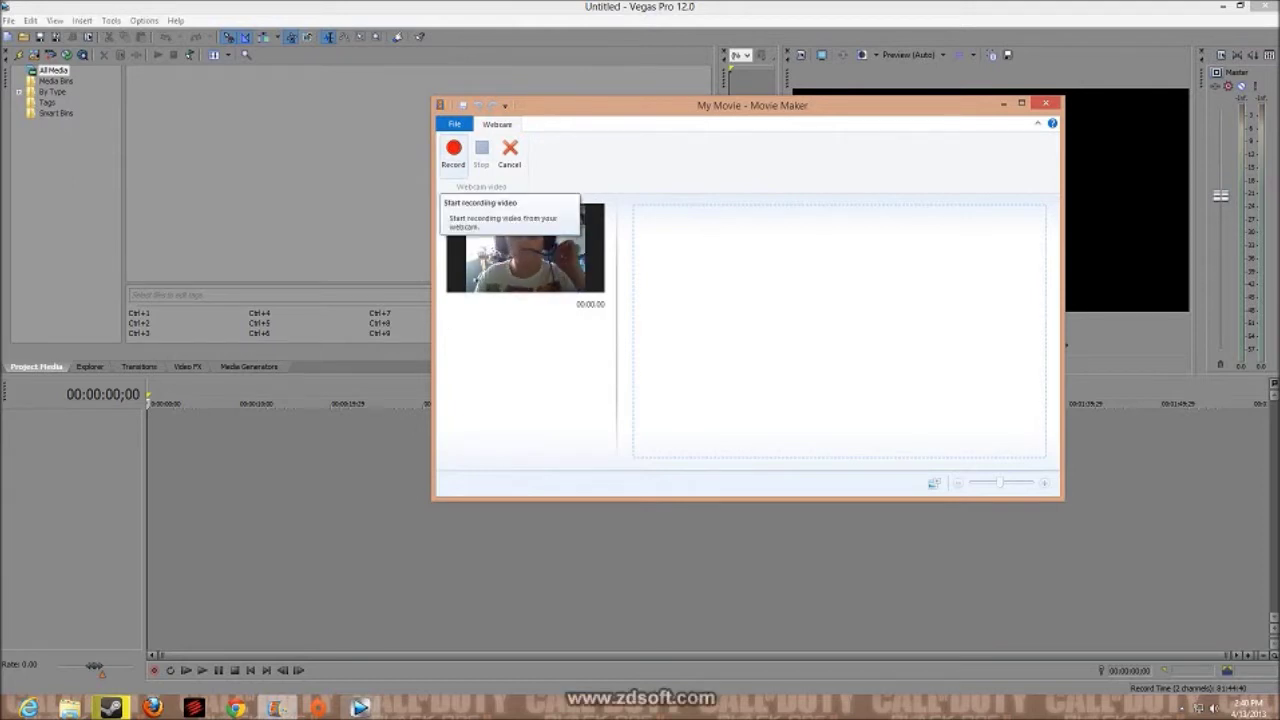
# Start recording yourself on the webcam in Movie Maker.
pyautogui.click(453, 150)
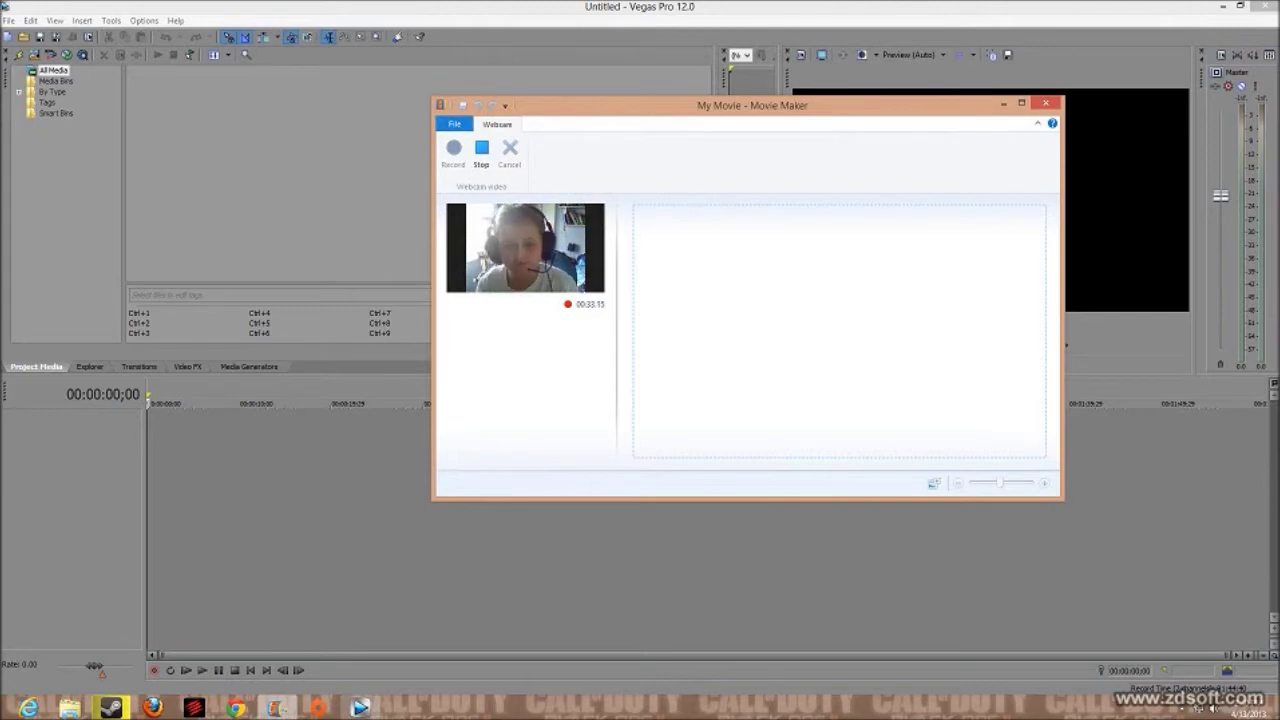
# Stop the webcam recording and save the capture with the file name 'ello'.
pyautogui.click(481, 150)
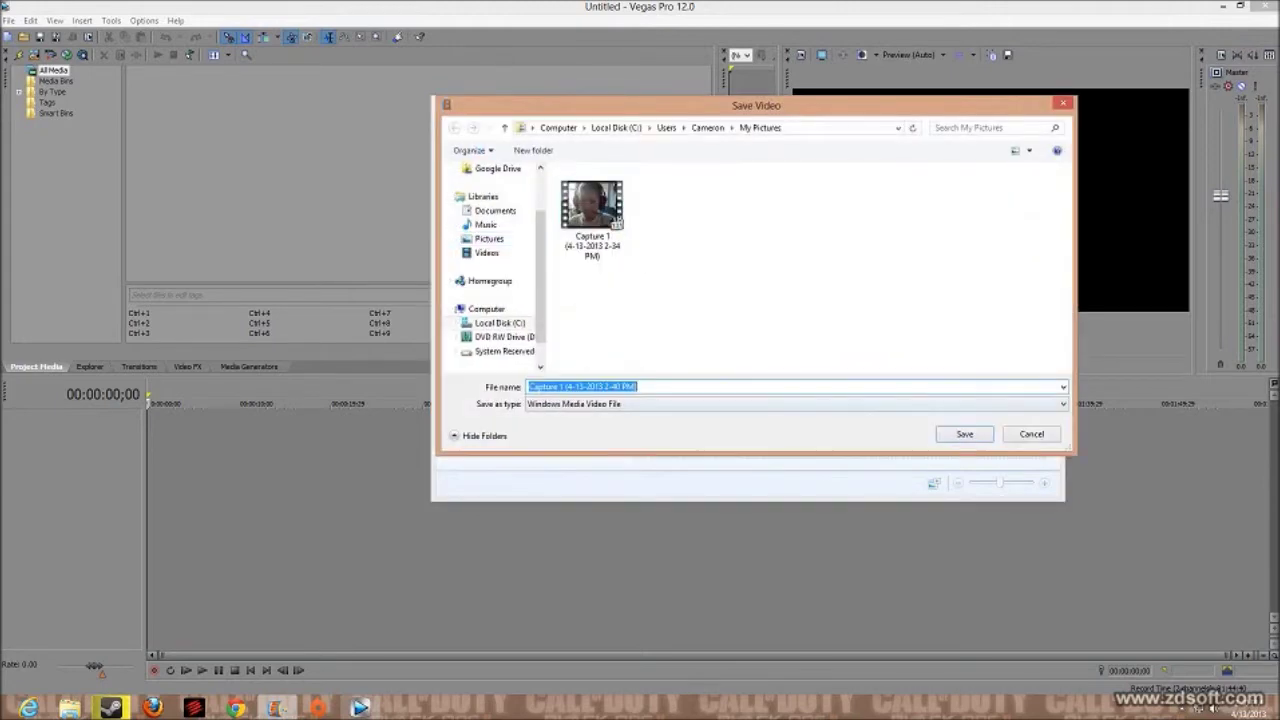
pyautogui.press('BackSpace')
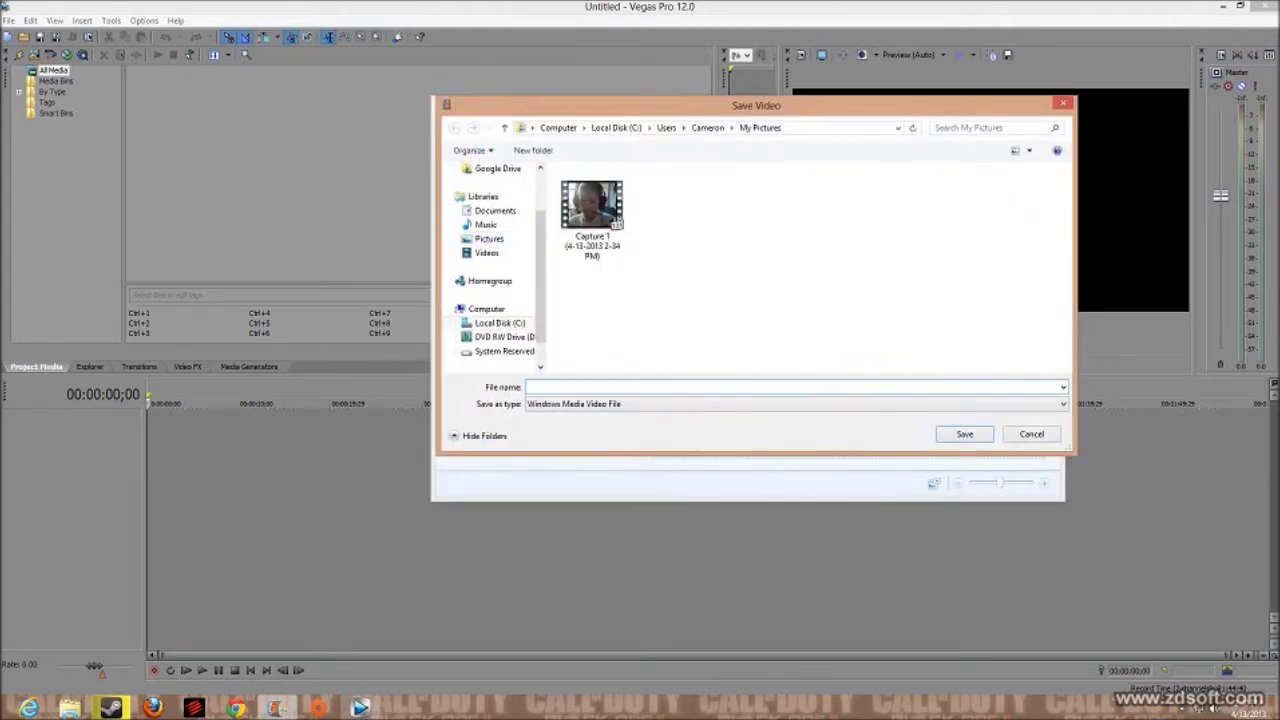
pyautogui.write('hello')
pyautogui.press('Return')
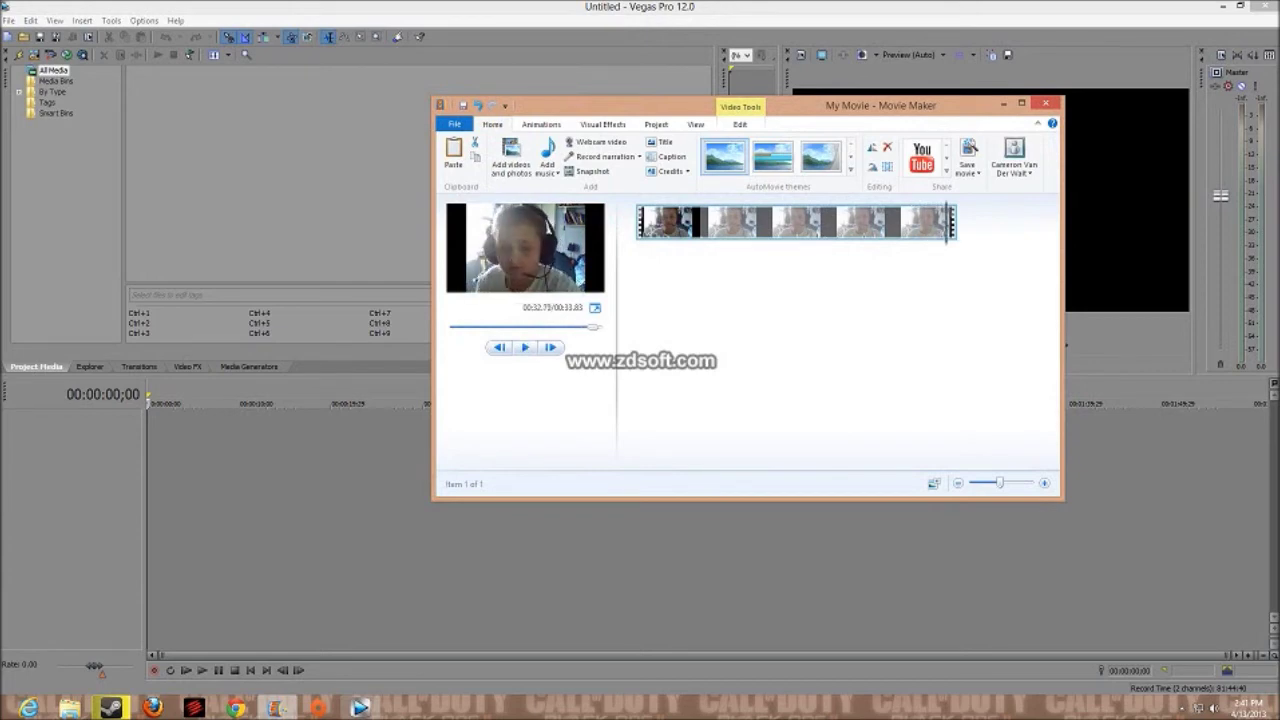
# Export the Movie Maker project to the Desktop as hwoto.mp4 for computer playback.
pyautogui.click(454, 123)
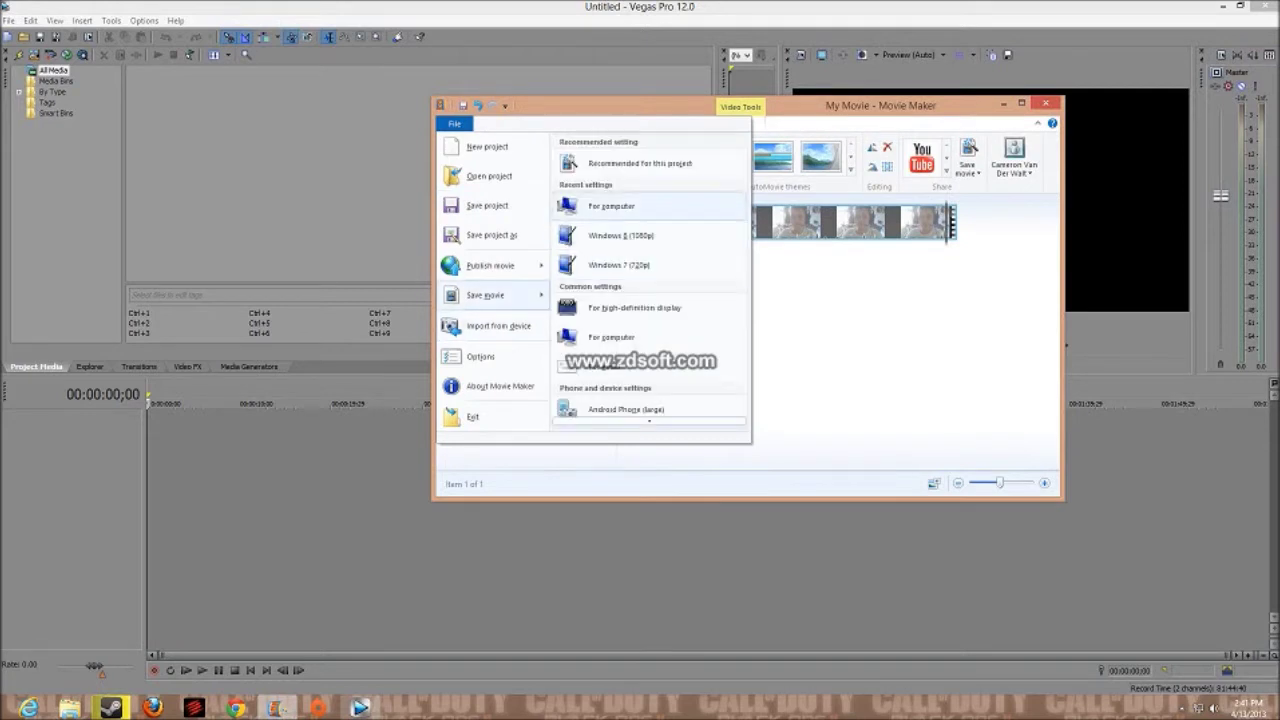
pyautogui.click(600, 205)
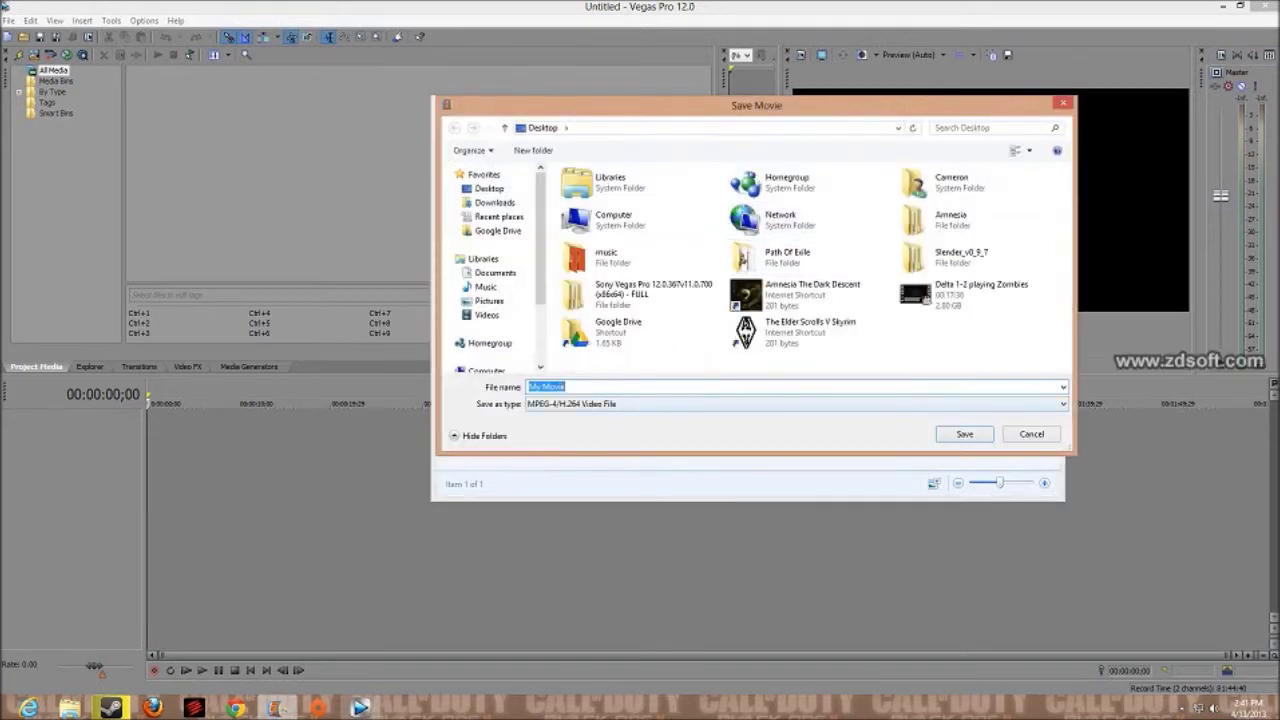
pyautogui.write('\\')
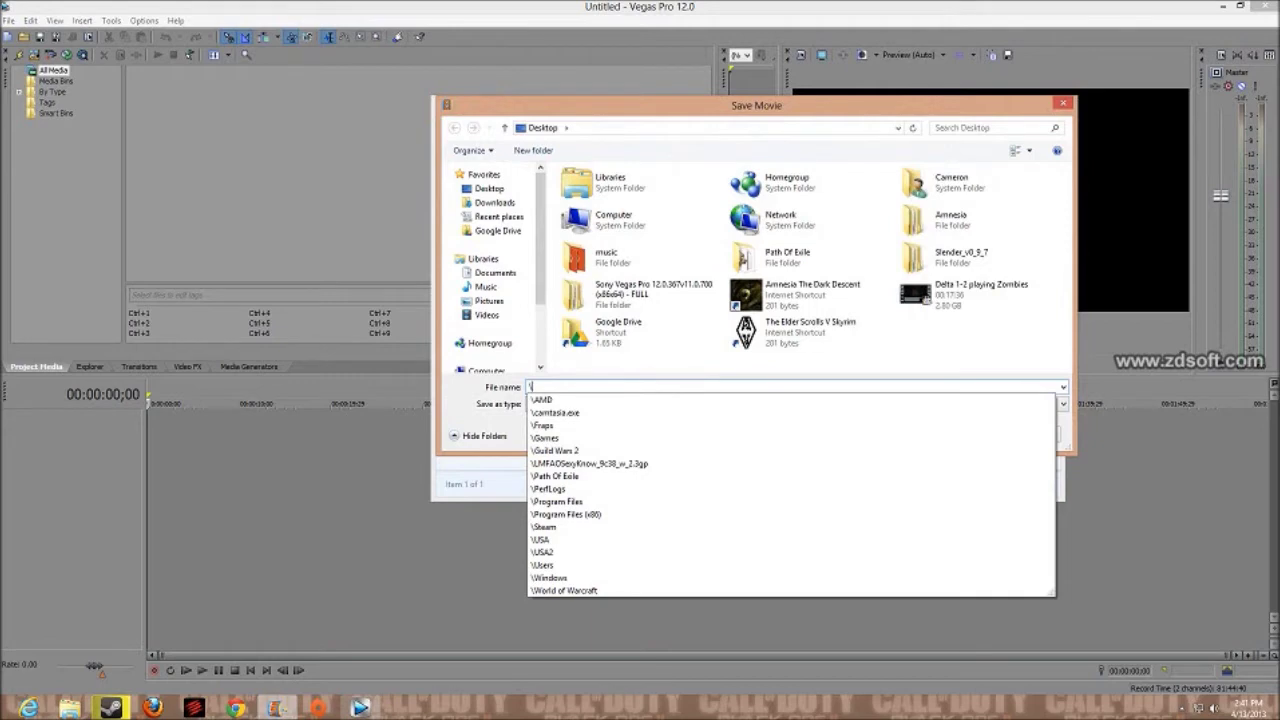
pyautogui.press('BackSpace')
pyautogui.write('ow to')
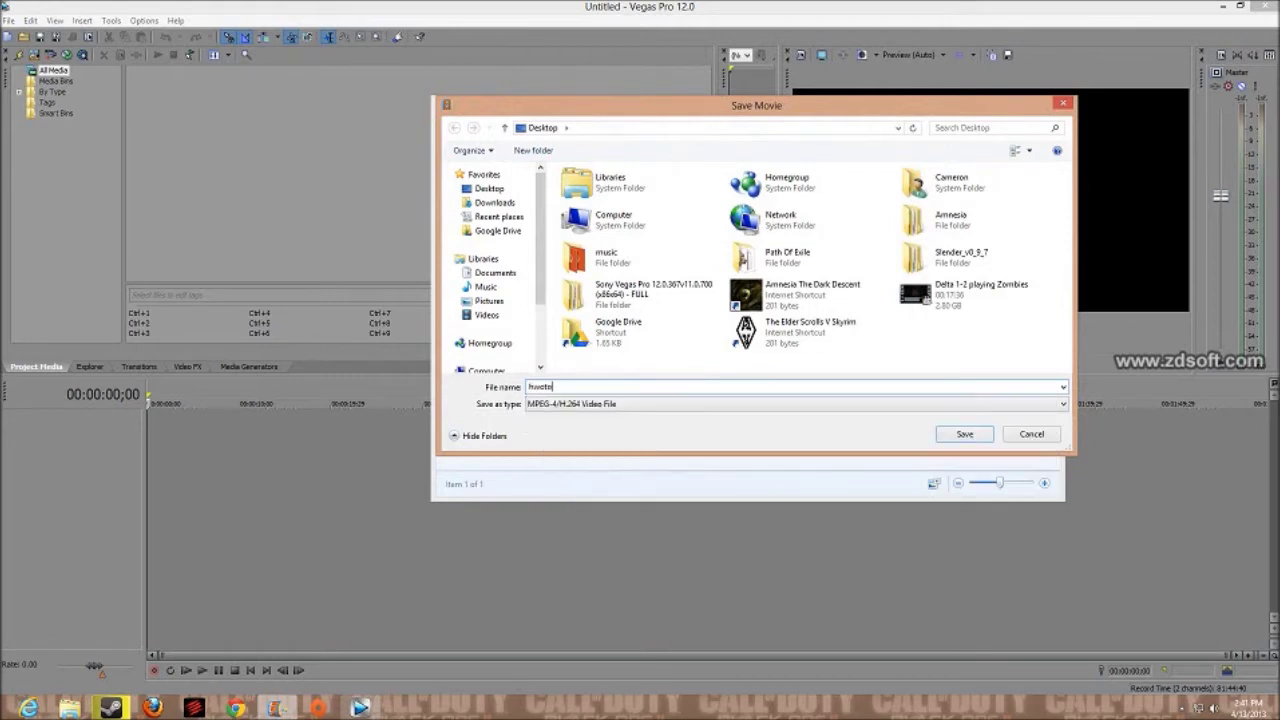
pyautogui.press('Return')
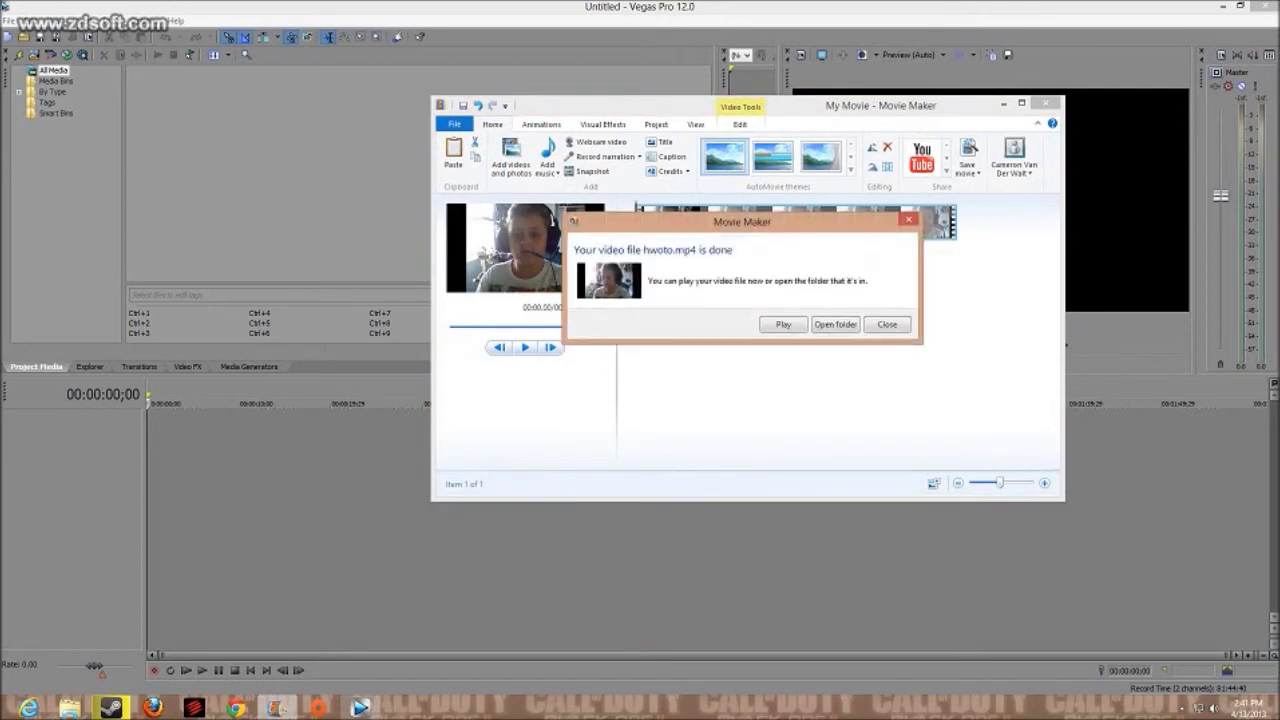
# Open the Desktop folder and drag hwoto.mp4 onto the Vegas timeline.
pyautogui.click(835, 324)
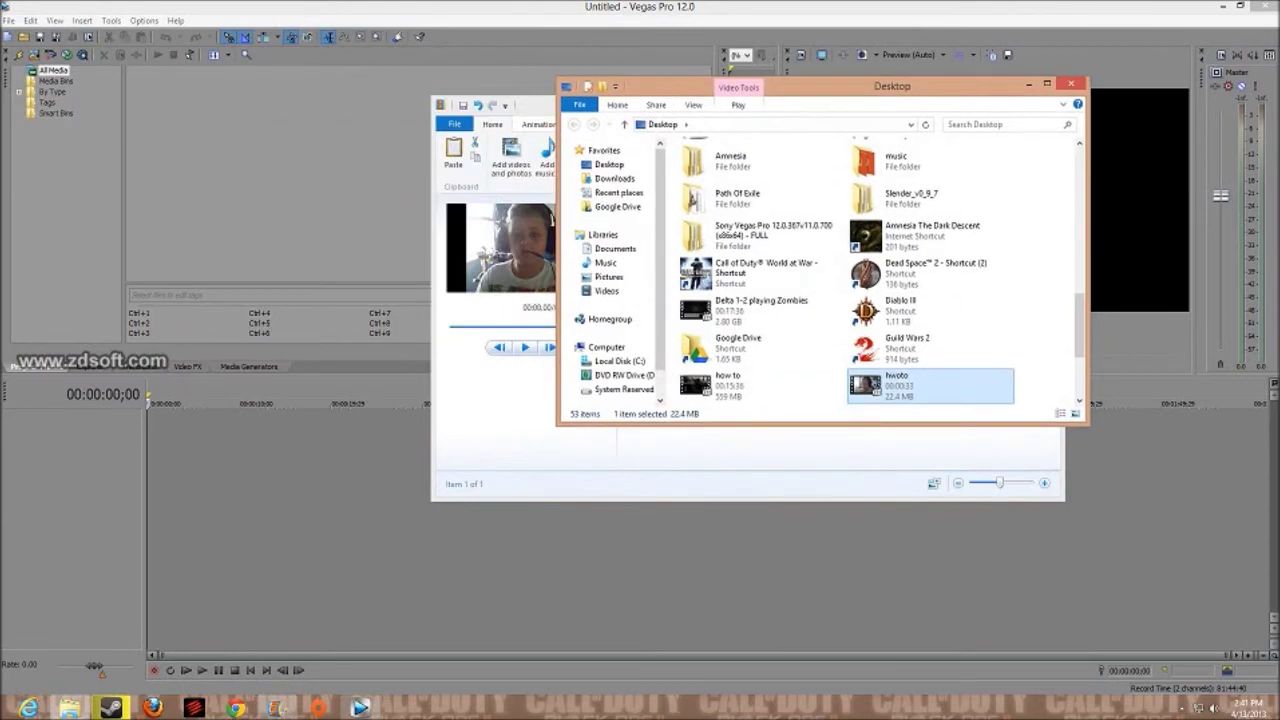
pyautogui.moveTo(896, 385); pyautogui.dragTo(200, 430)
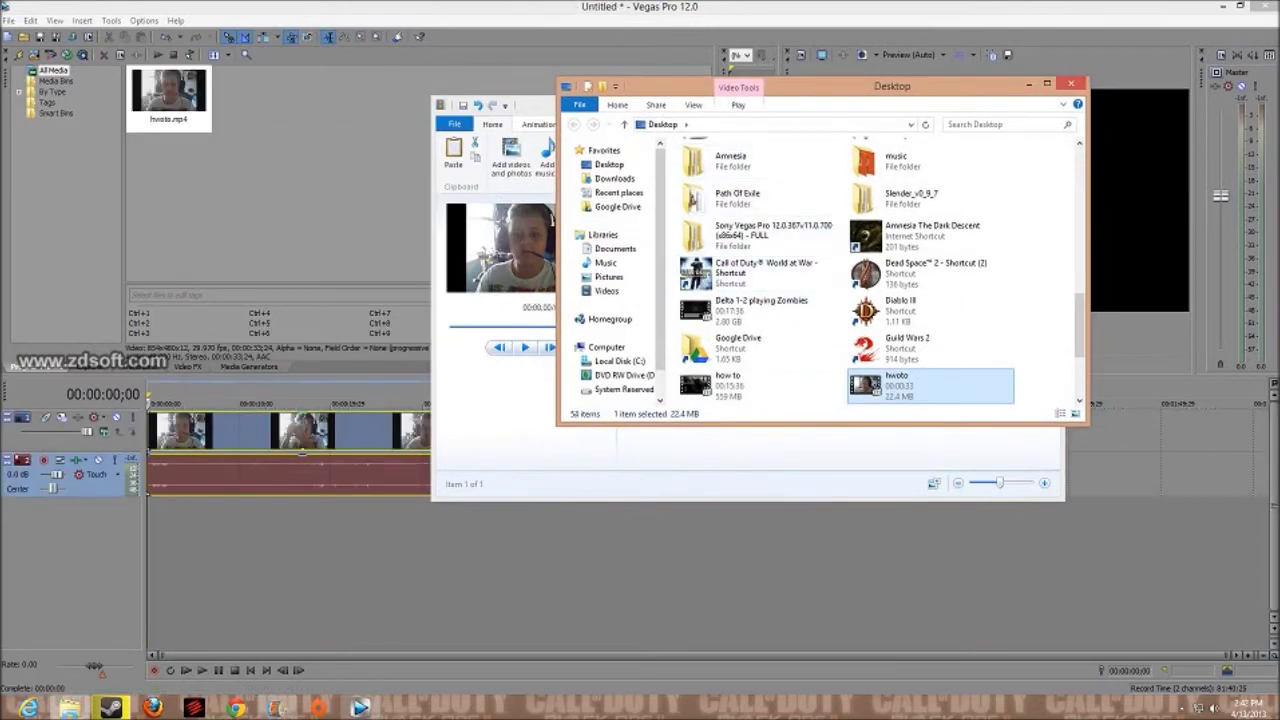
pyautogui.scroll(-3, 900, 305)
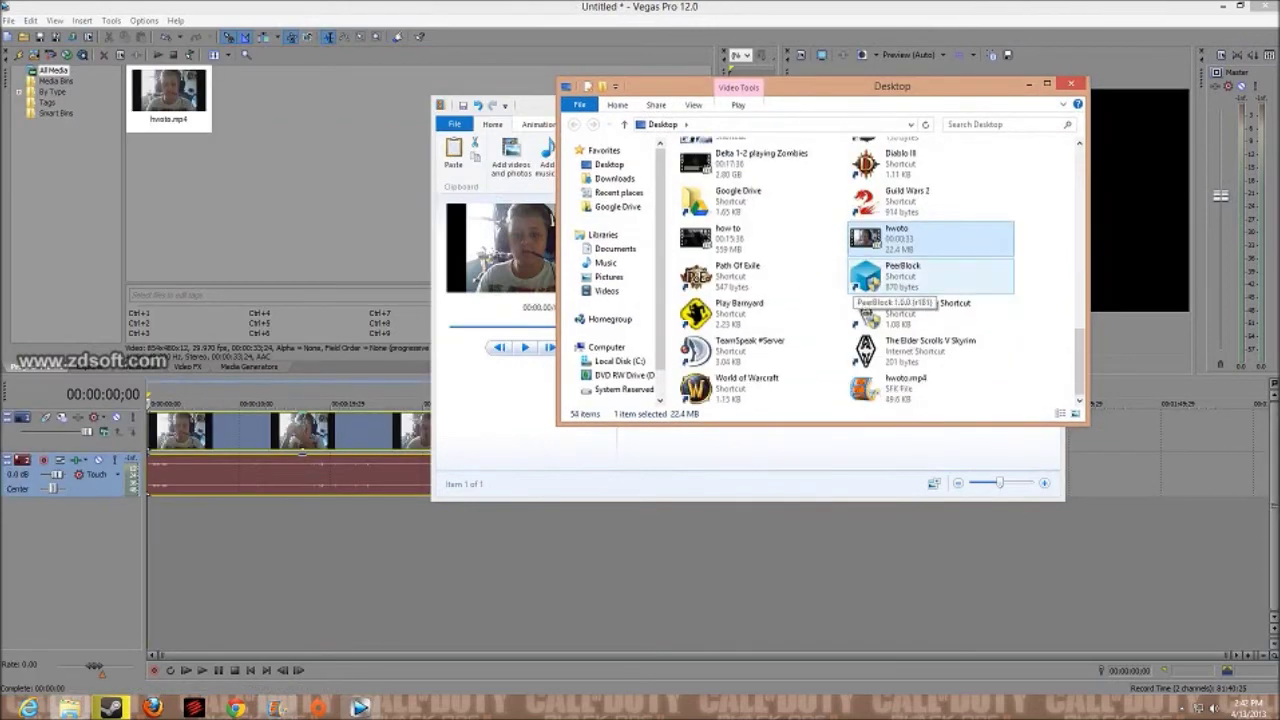
pyautogui.scroll(2, 900, 305)
pyautogui.scroll(-2, 900, 305)
pyautogui.scroll(4, 900, 305)
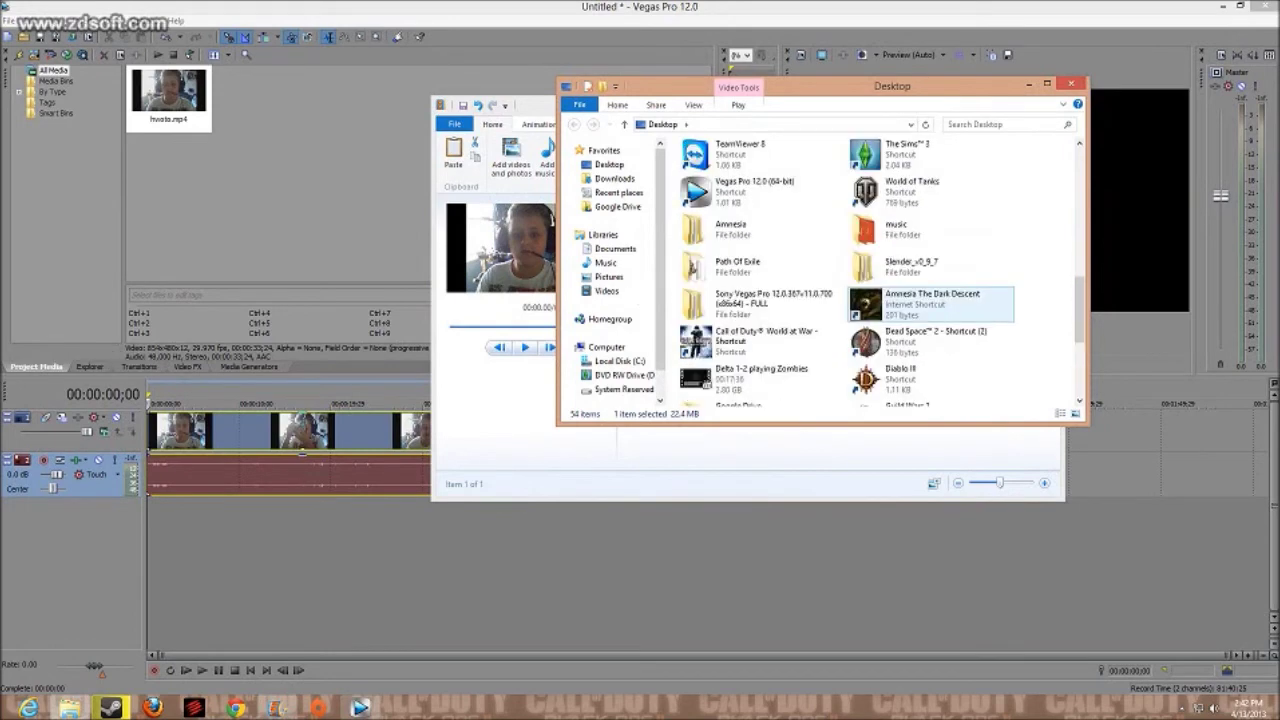
pyautogui.scroll(-3, 900, 305)
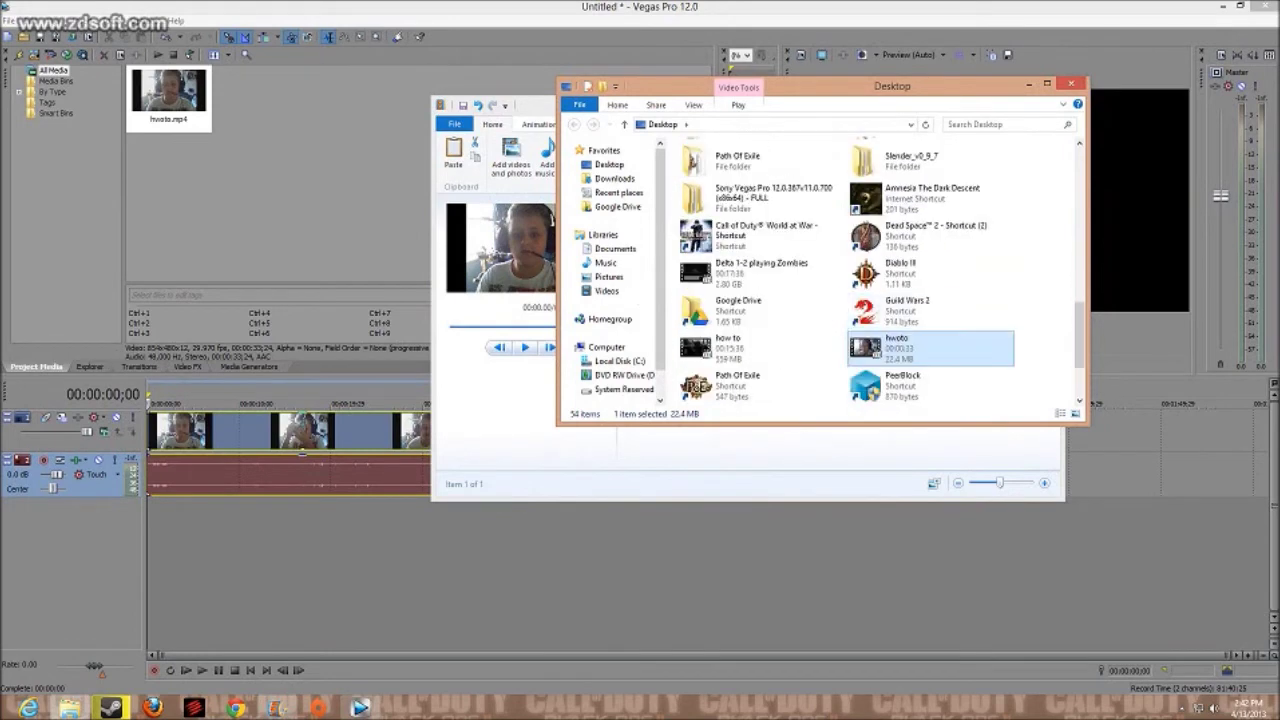
pyautogui.scroll(-3, 862, 312)
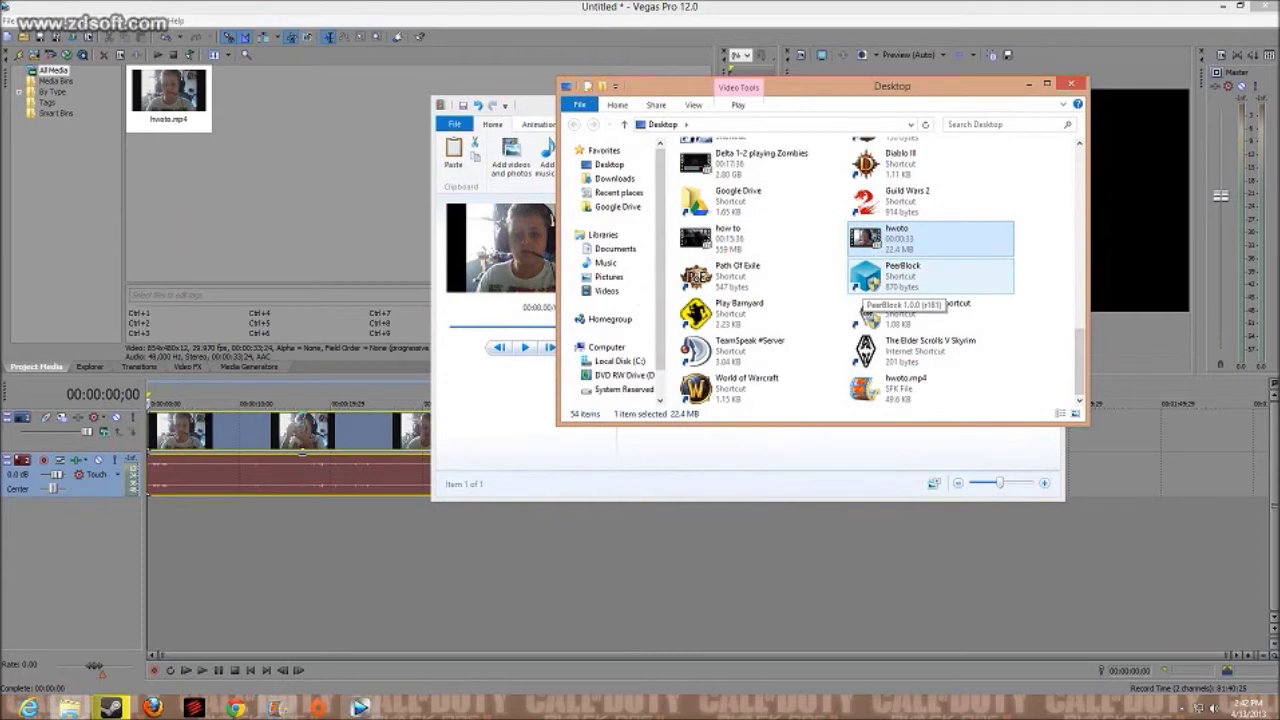
# Drag the 'how to' gameplay video onto the Vegas timeline and close Movie Maker.
pyautogui.moveTo(670, 244)
pyautogui.mouseDown()
pyautogui.moveTo(760, 290)
pyautogui.moveTo(745, 245)
pyautogui.mouseUp()
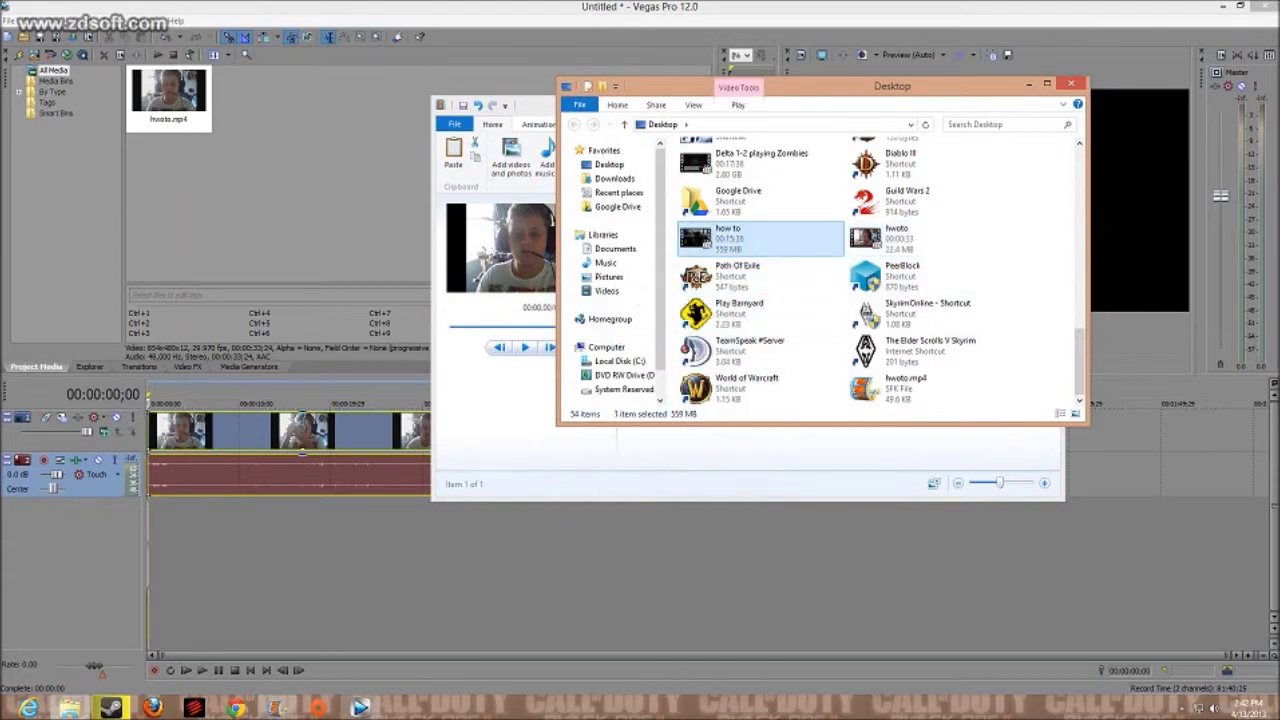
pyautogui.moveTo(745, 245); pyautogui.dragTo(180, 520)
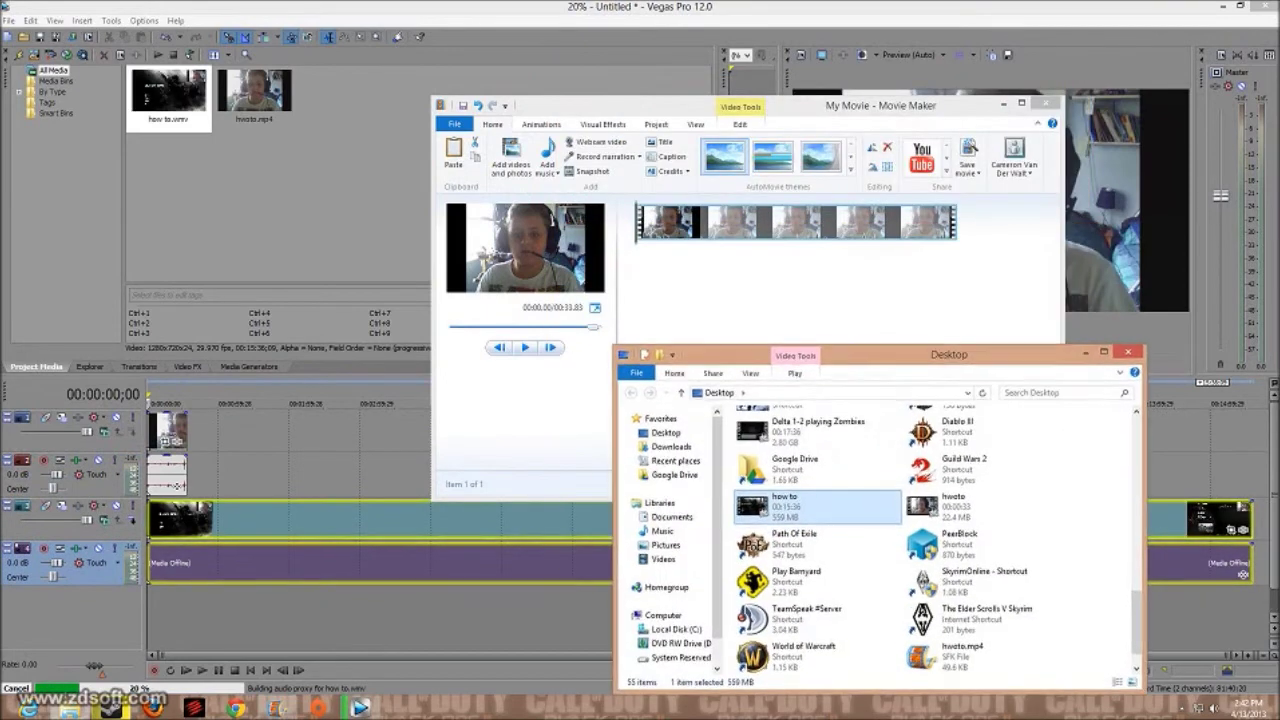
pyautogui.click(1046, 103)
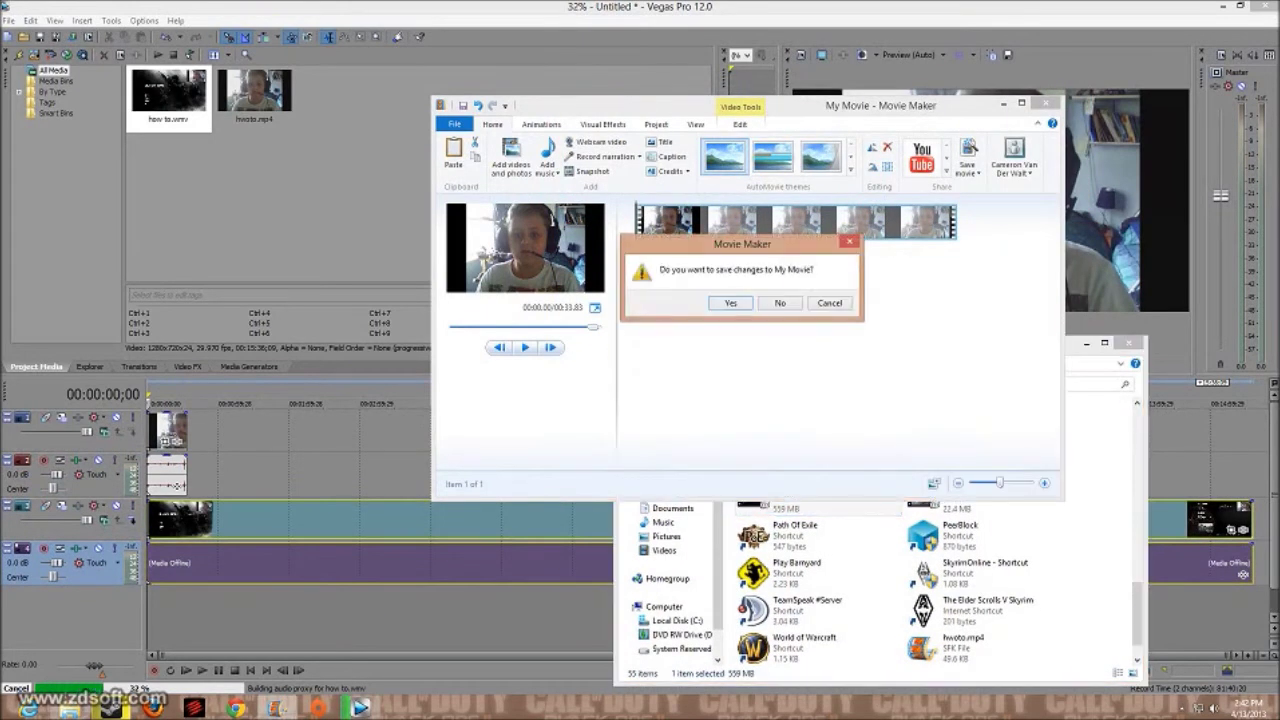
# Close Movie Maker without saving, dismiss the audio proxy notice, and select the webcam event on track 1.
pyautogui.click(780, 302)
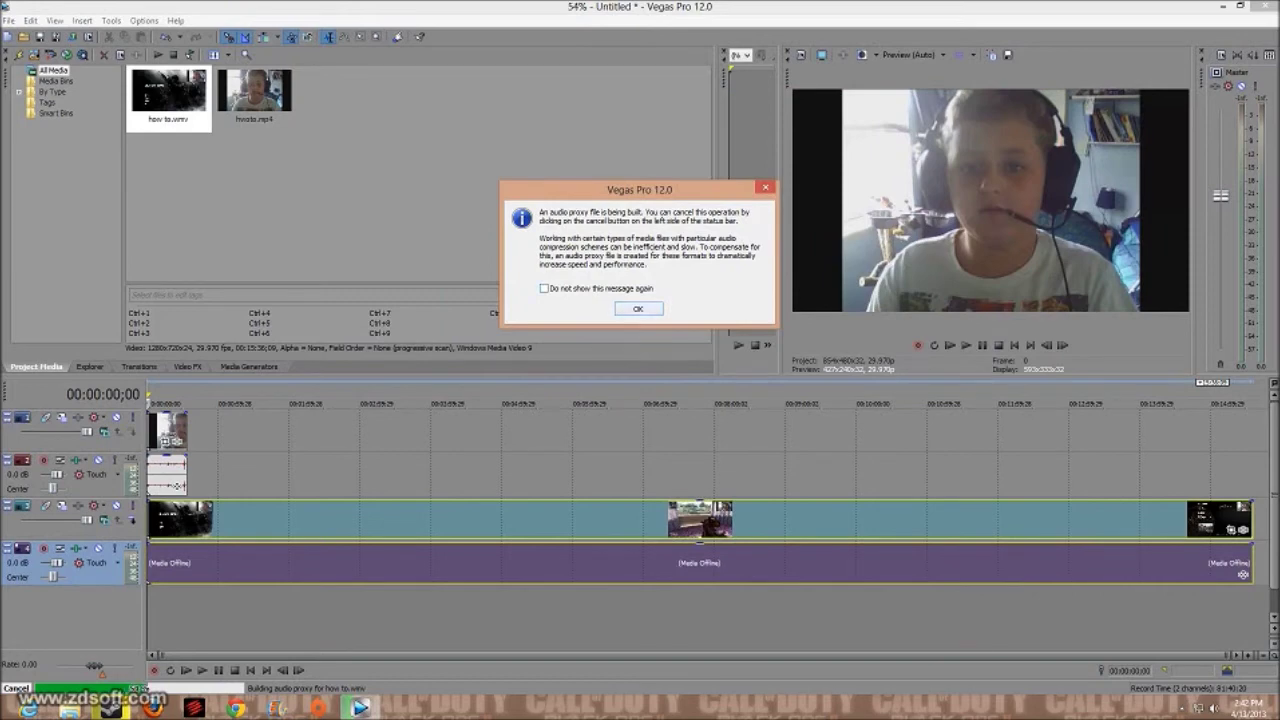
pyautogui.press('Return')
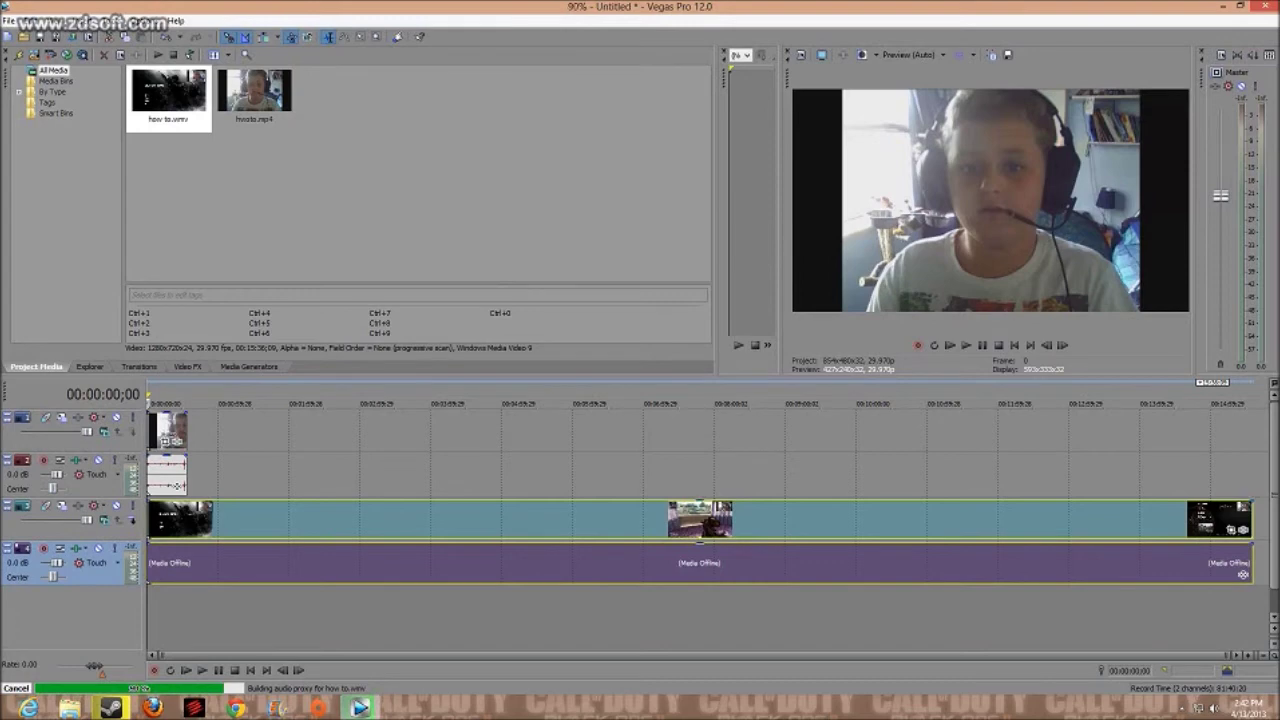
pyautogui.click(166, 430)
# Use Video Event Pan/Crop to shrink the webcam clip into a top-right corner inset.
pyautogui.rightClick(170, 432)
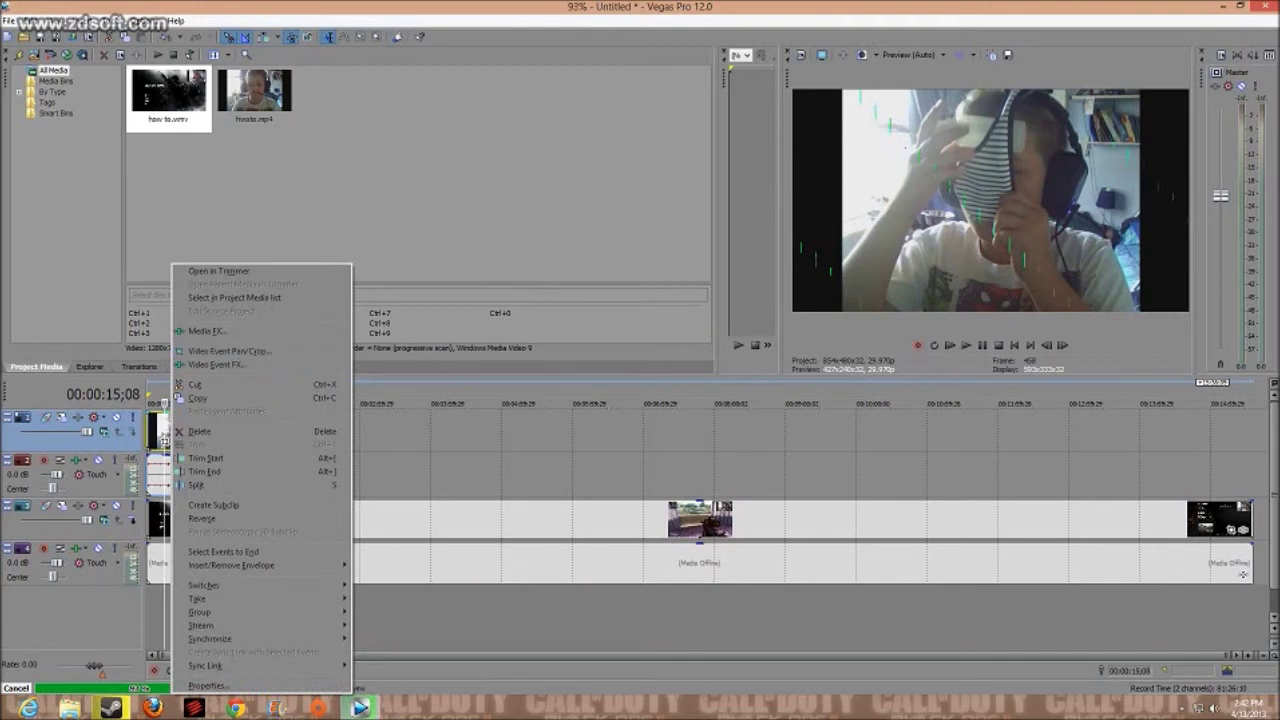
pyautogui.click(225, 351)
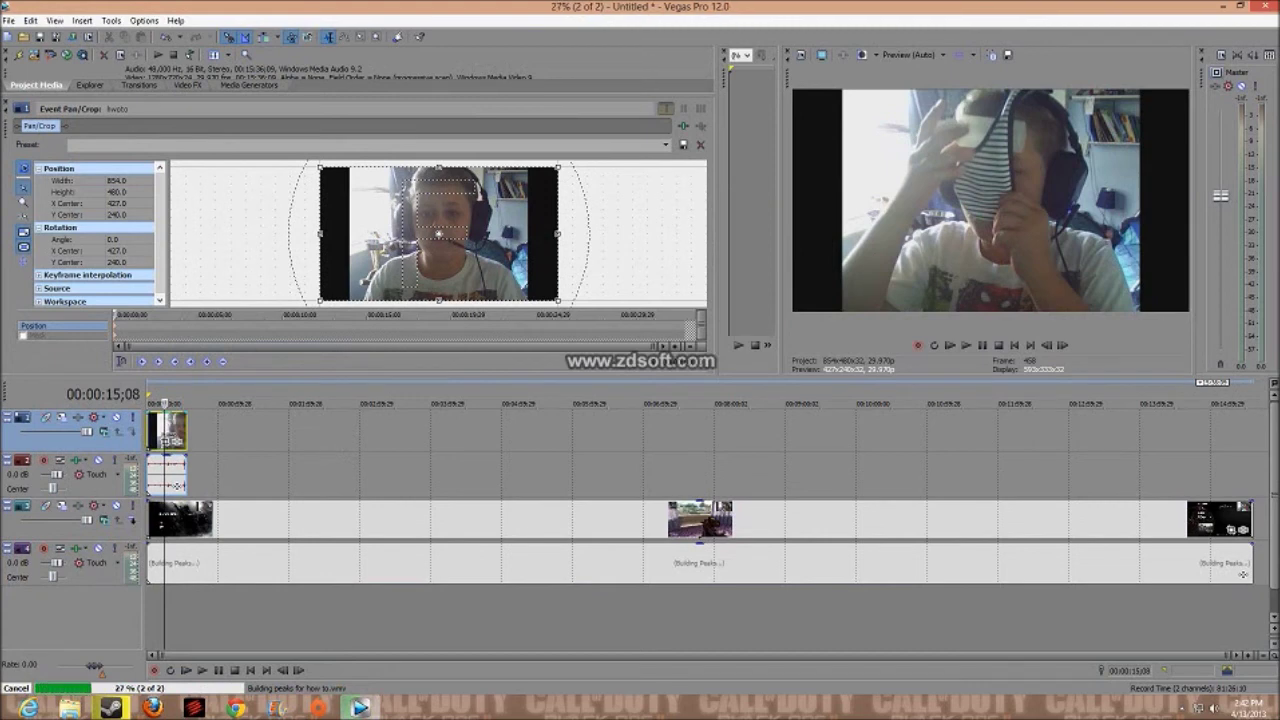
pyautogui.scroll(-5, 438, 233)
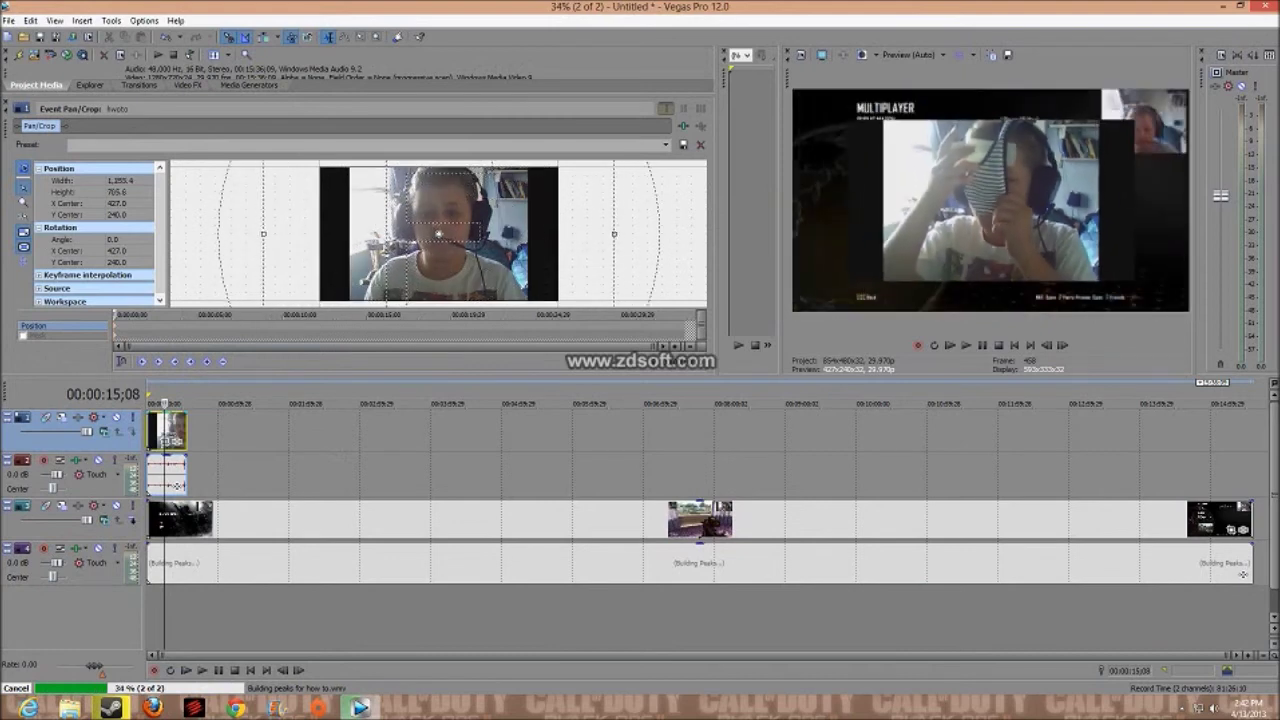
pyautogui.scroll(-1, 438, 233)
pyautogui.scroll(-2, 438, 233)
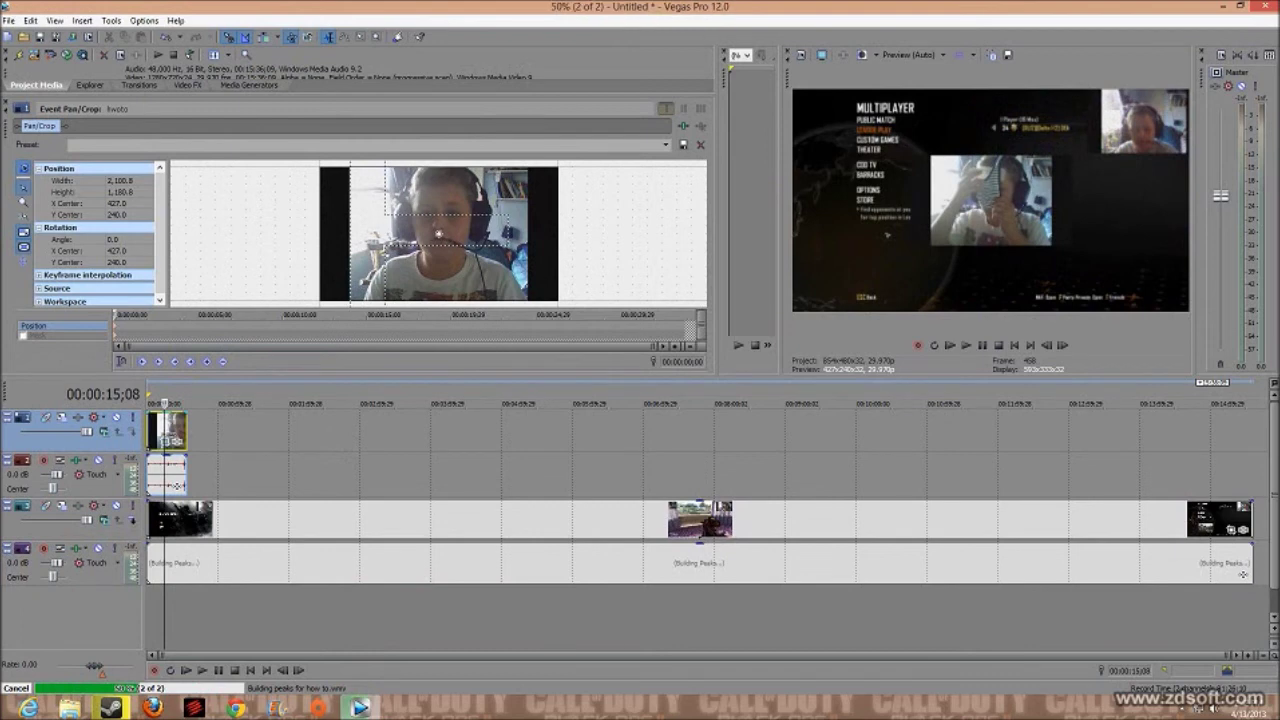
pyautogui.moveTo(438, 233)
pyautogui.mouseDown()
pyautogui.moveTo(239, 333)
pyautogui.moveTo(234, 302)
pyautogui.mouseUp()
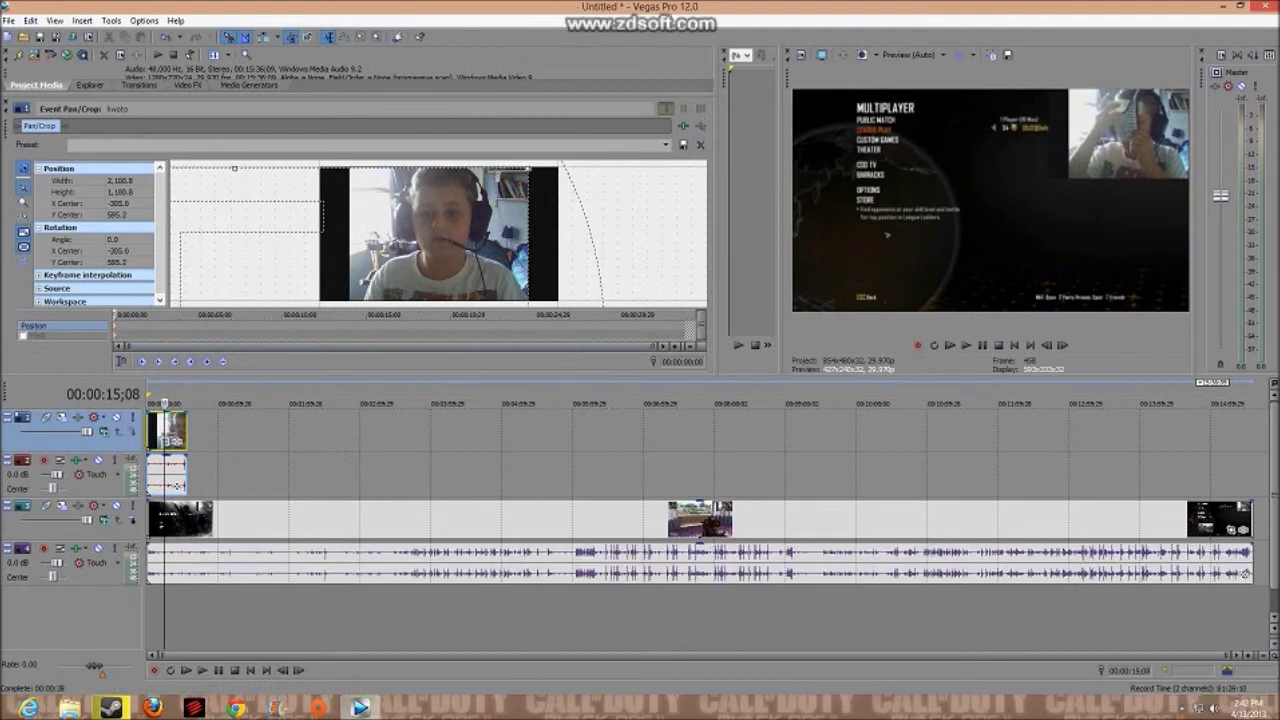
# Play back the project from the webcam clip's start to check the corner overlay.
pyautogui.click(287, 610)
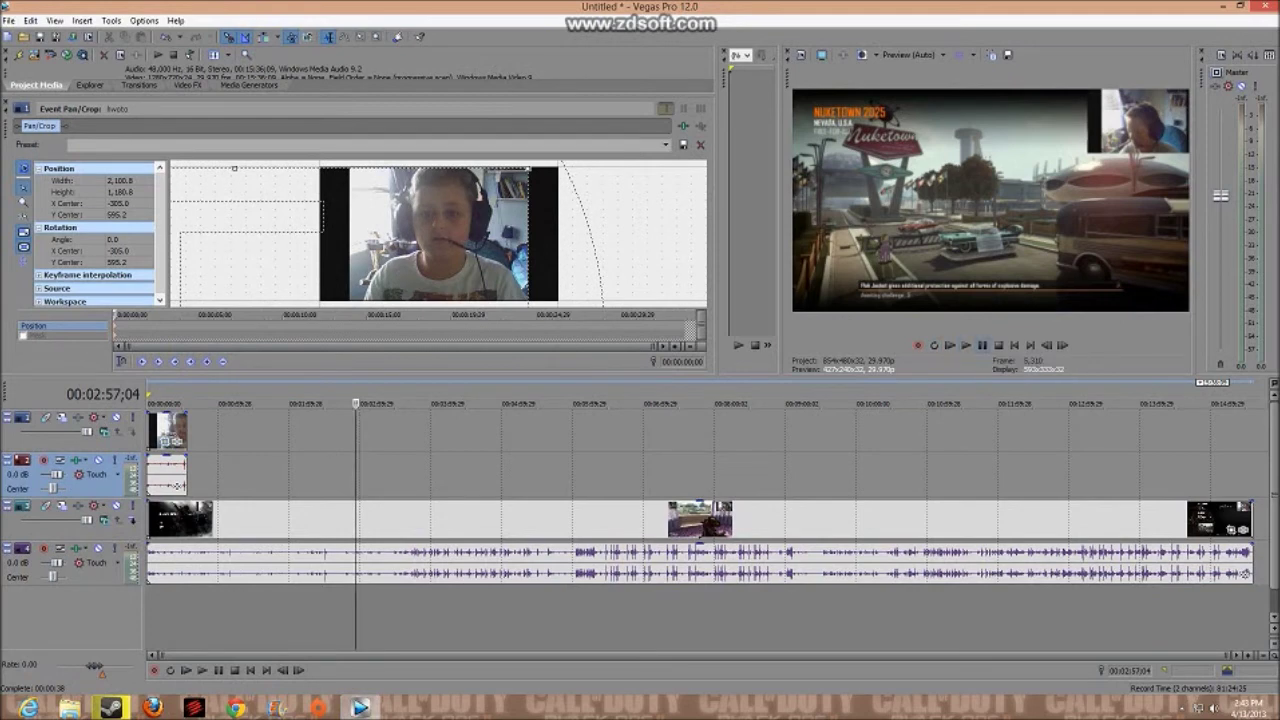
pyautogui.click(966, 346)
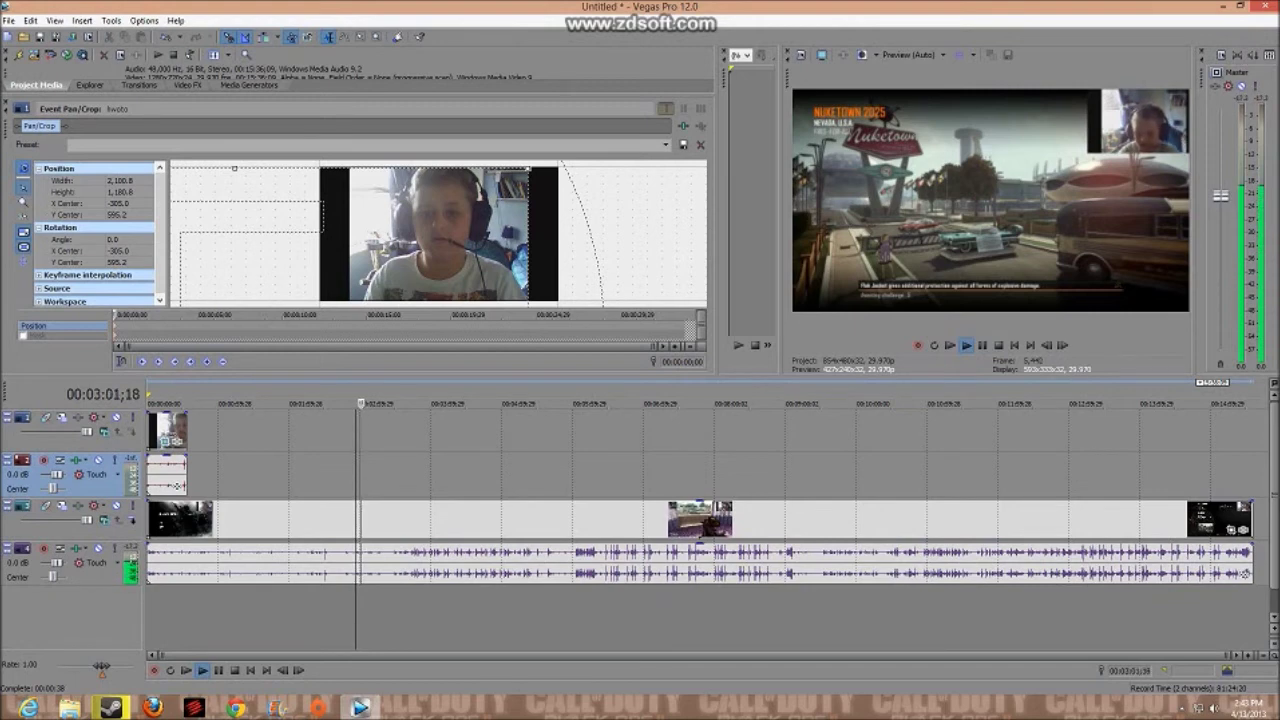
pyautogui.click(982, 346)
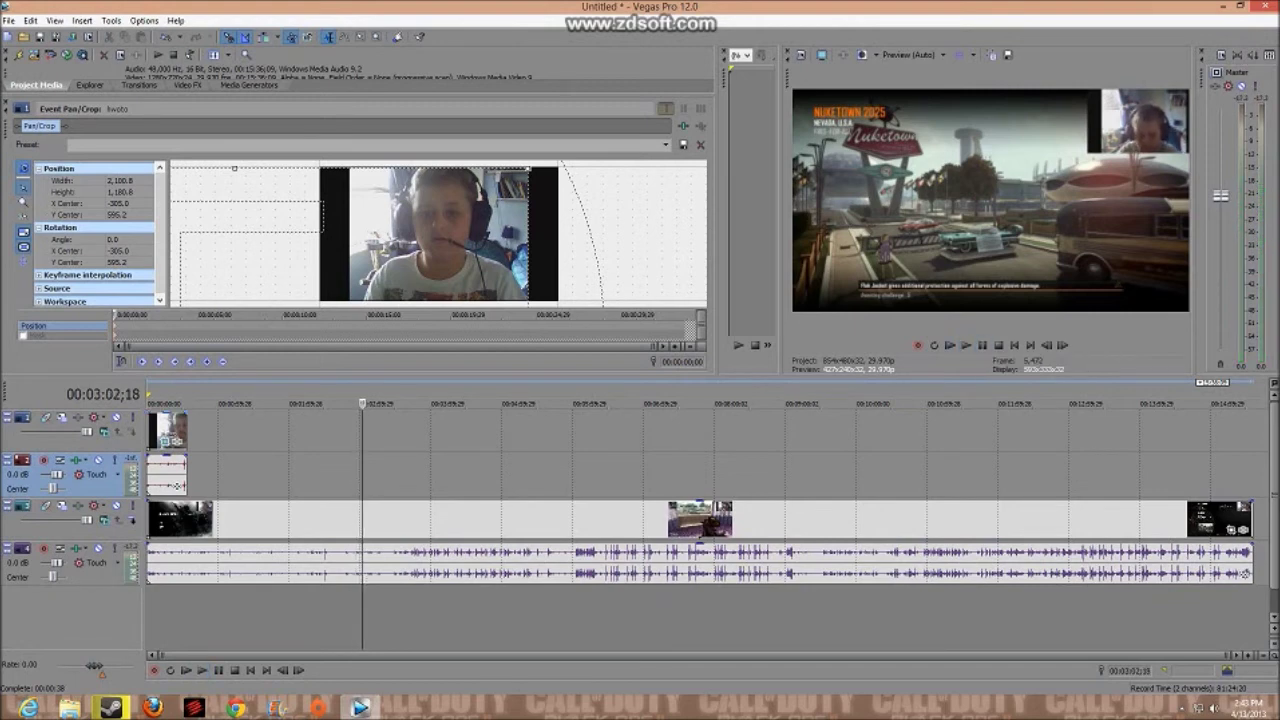
pyautogui.click(172, 428)
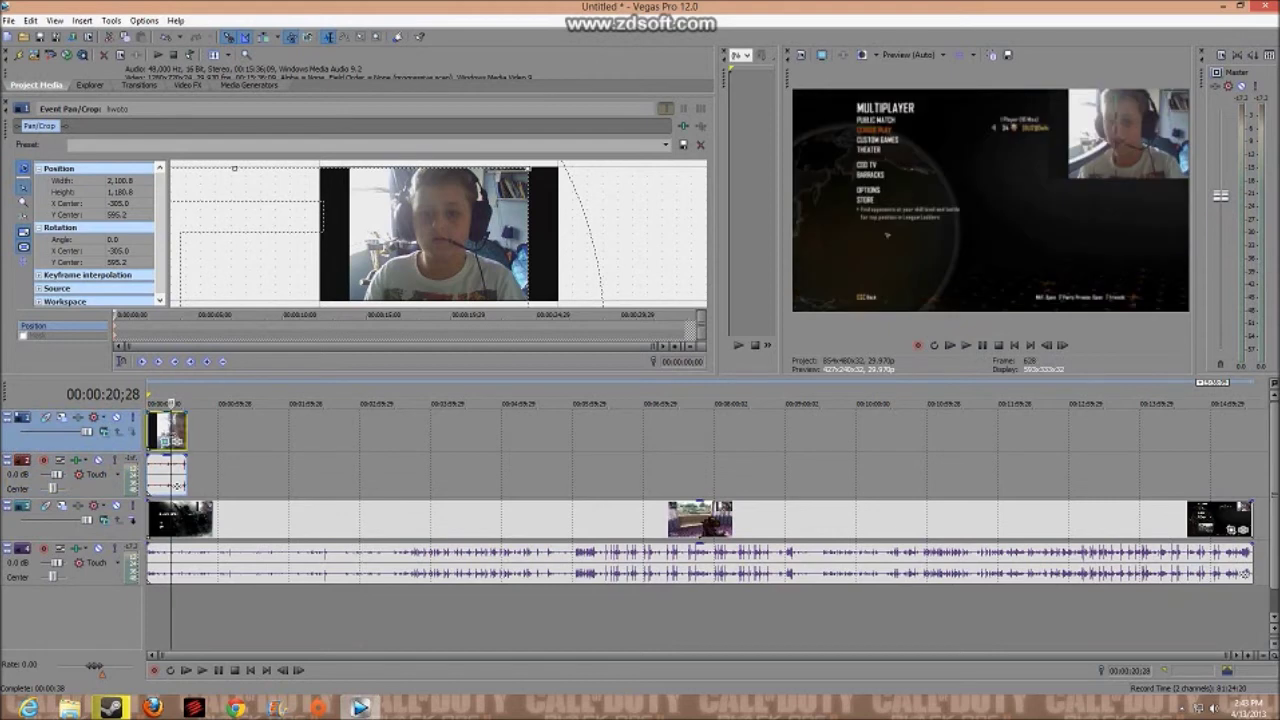
pyautogui.press('space')
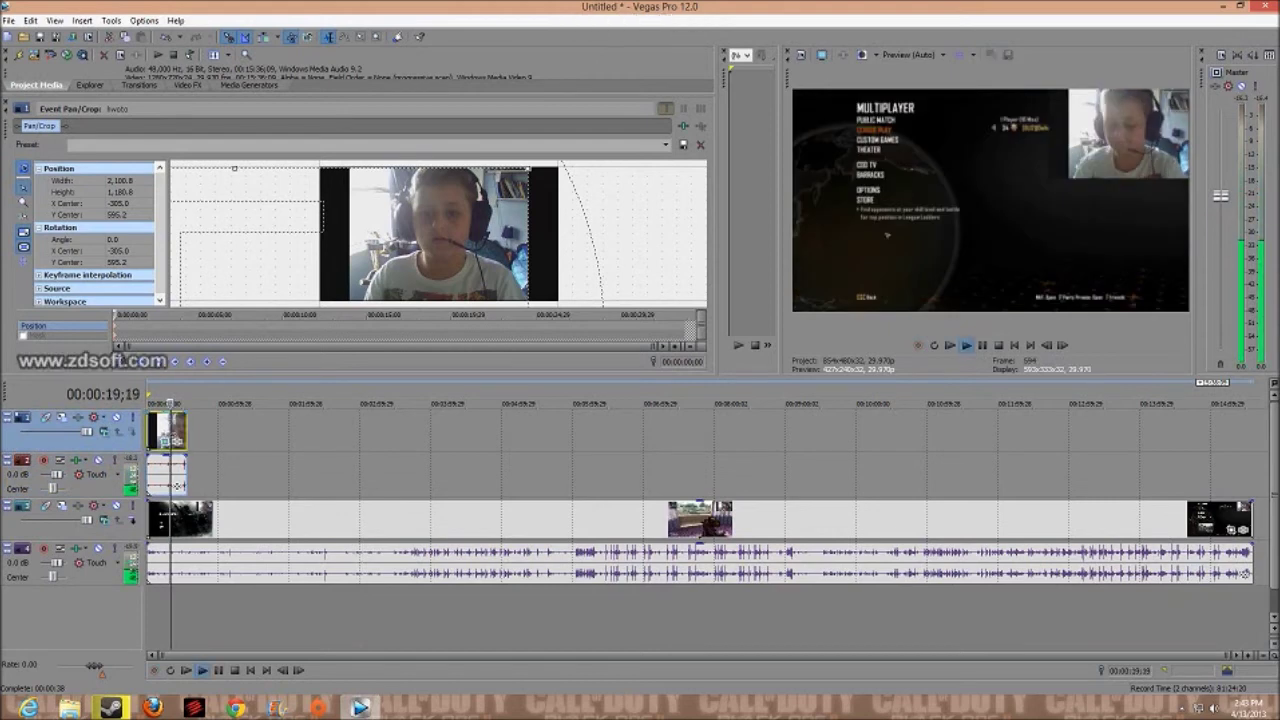
# Delete the old gameplay video and audio events and preview the new gameplay under the inset.
pyautogui.rightClick(251, 563)
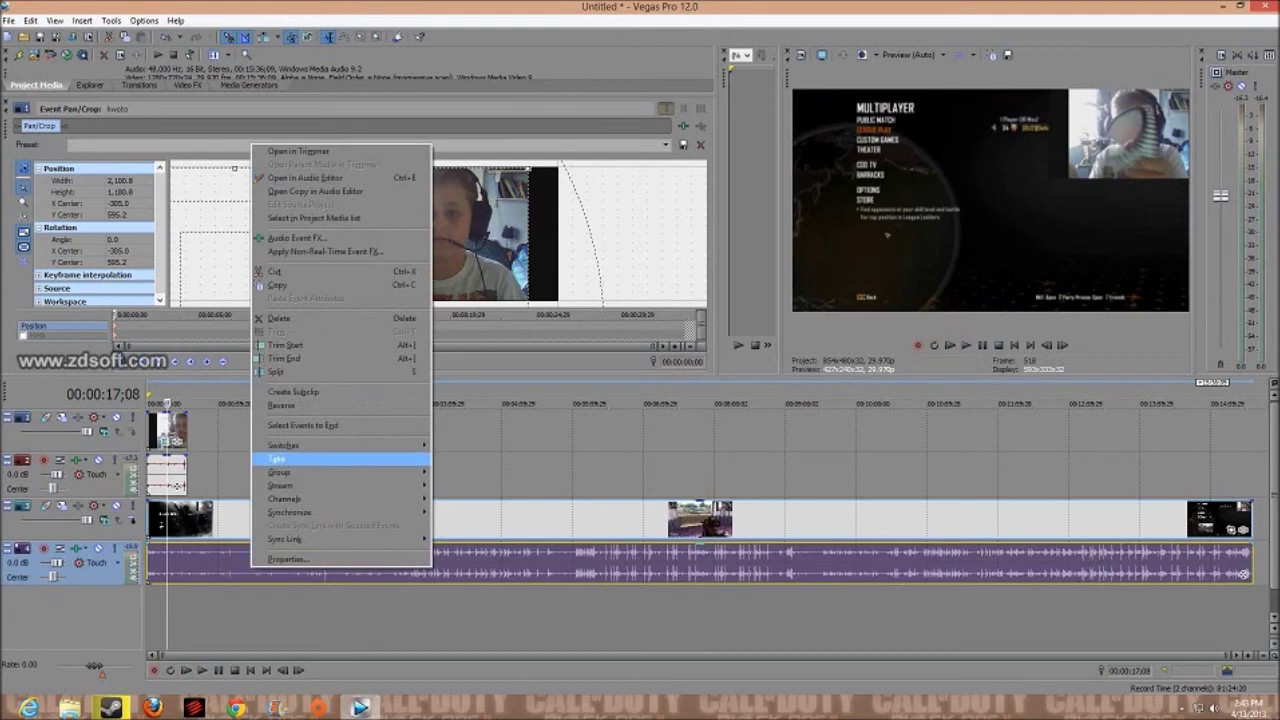
pyautogui.click(285, 318)
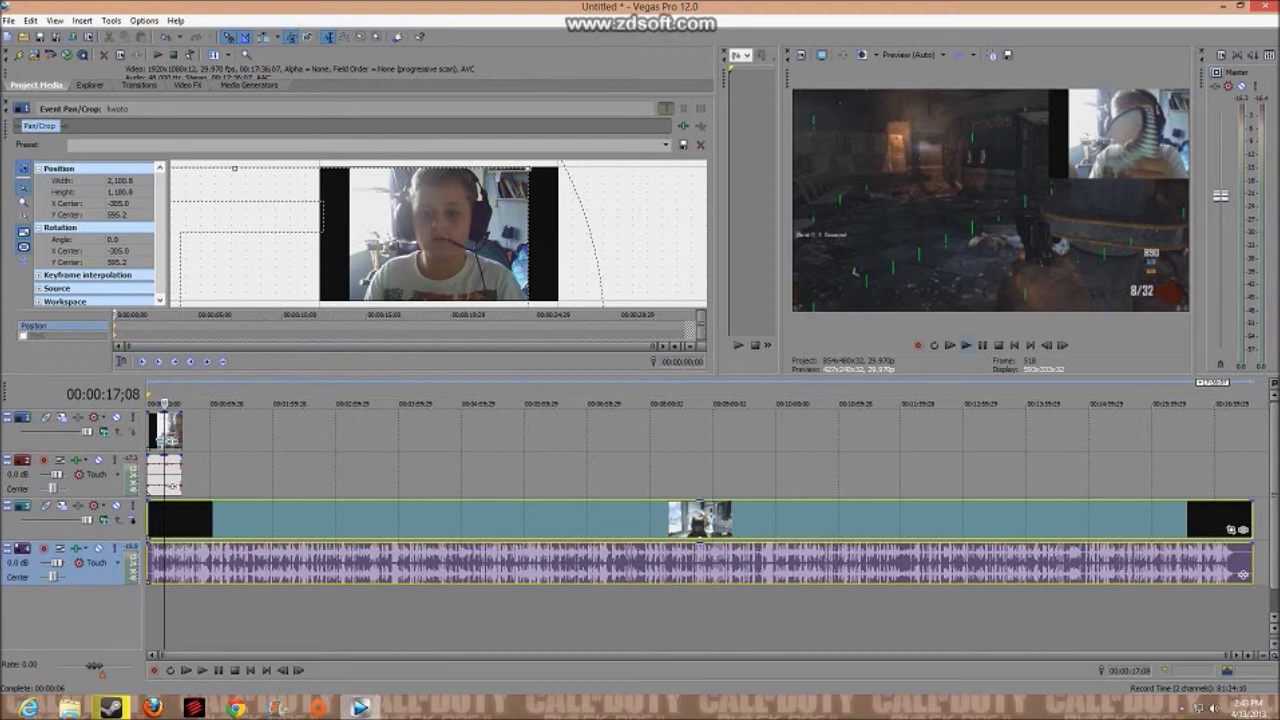
pyautogui.click(965, 345)
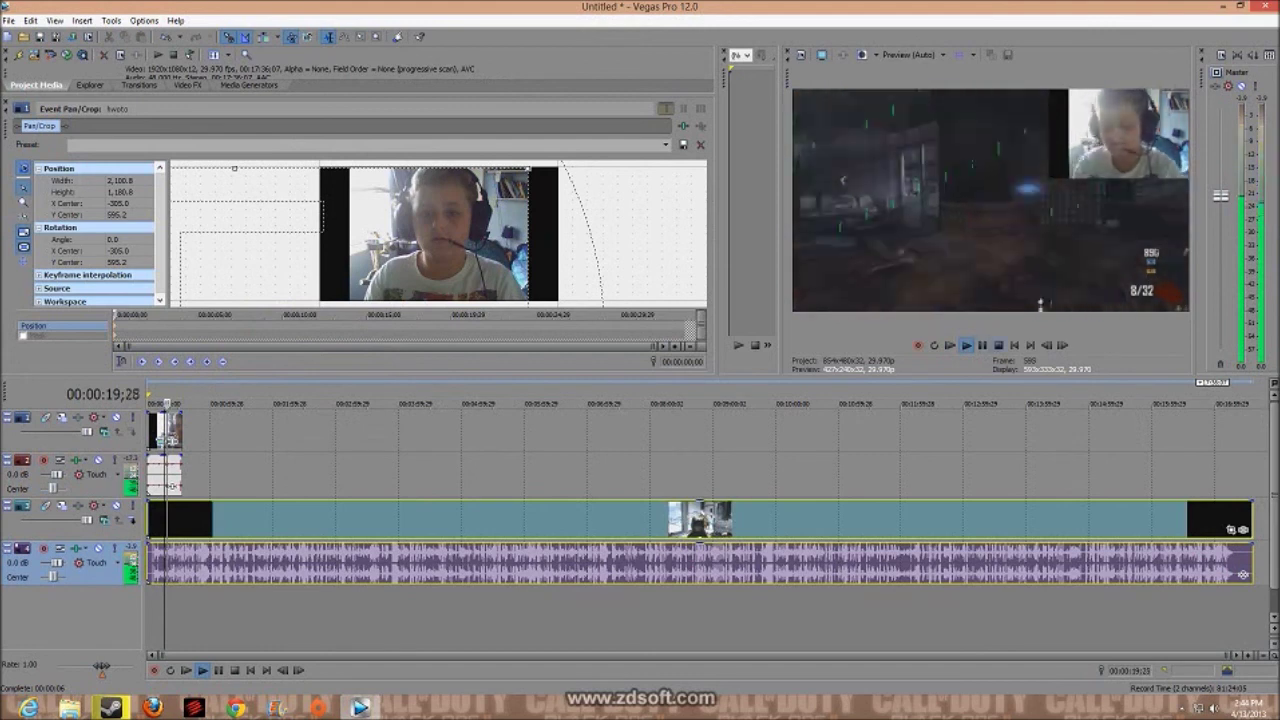
pyautogui.press('space')
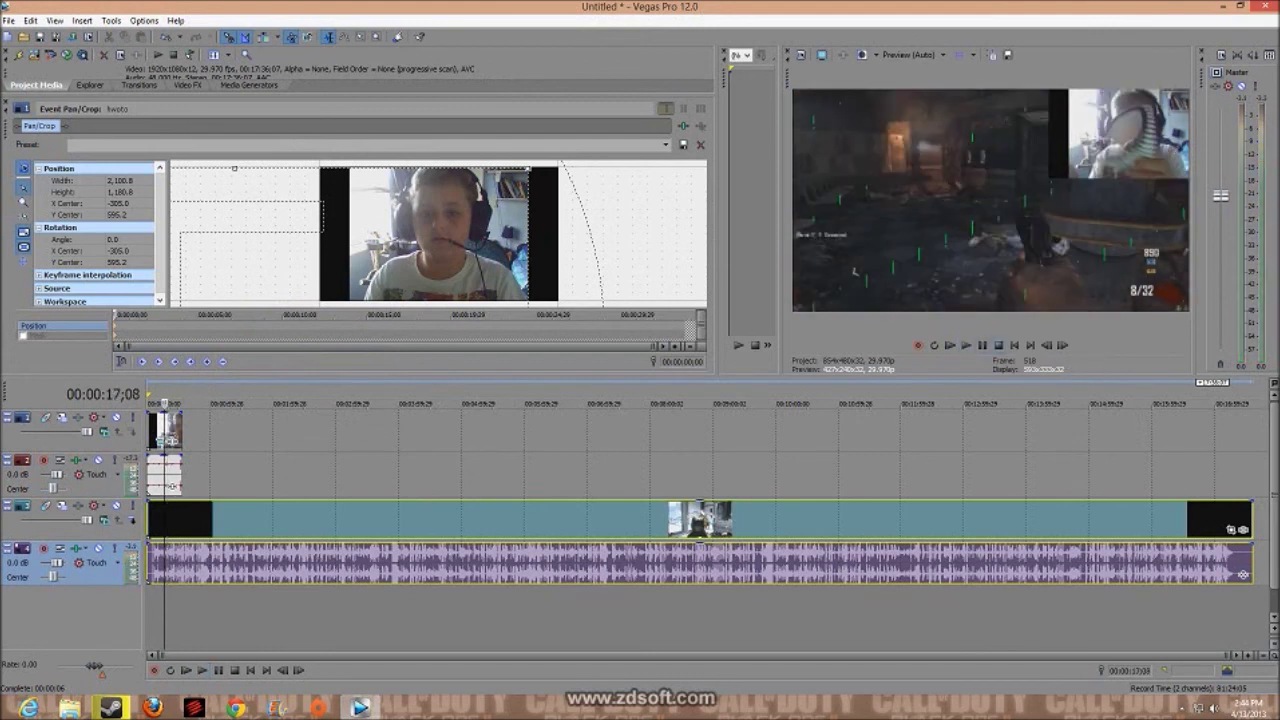
pyautogui.click(8, 20)
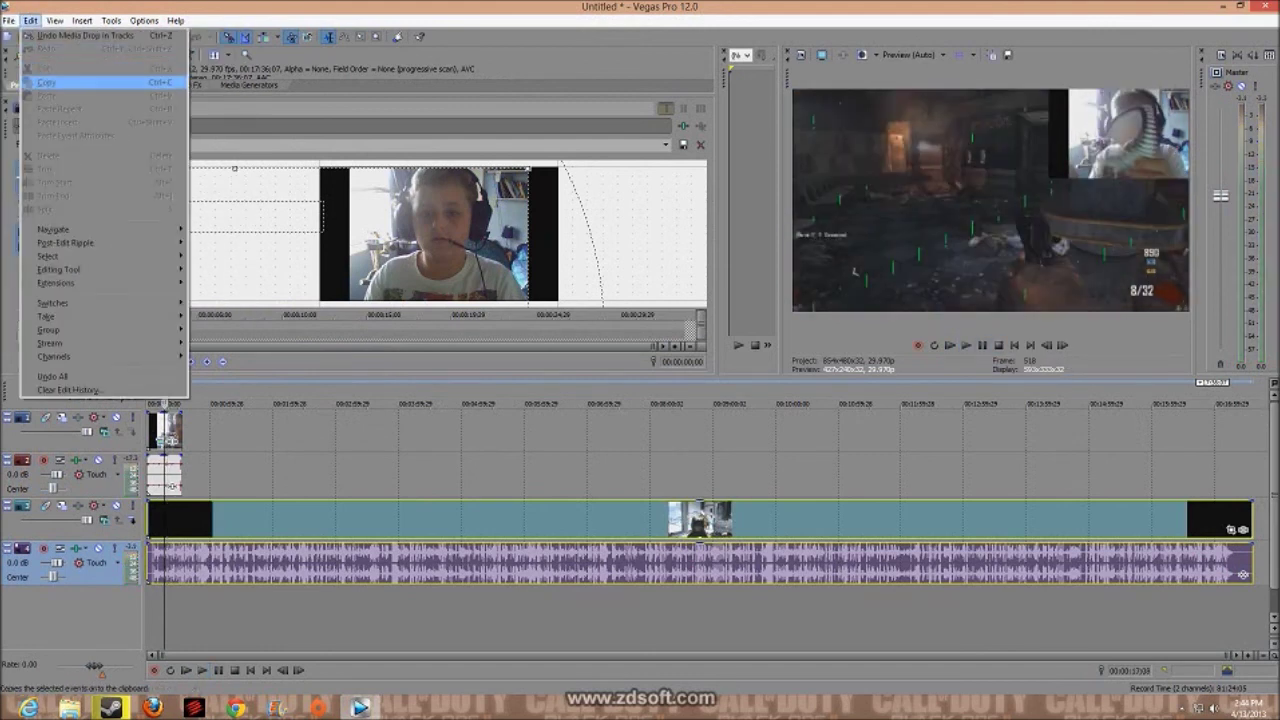
pyautogui.click(50, 126)
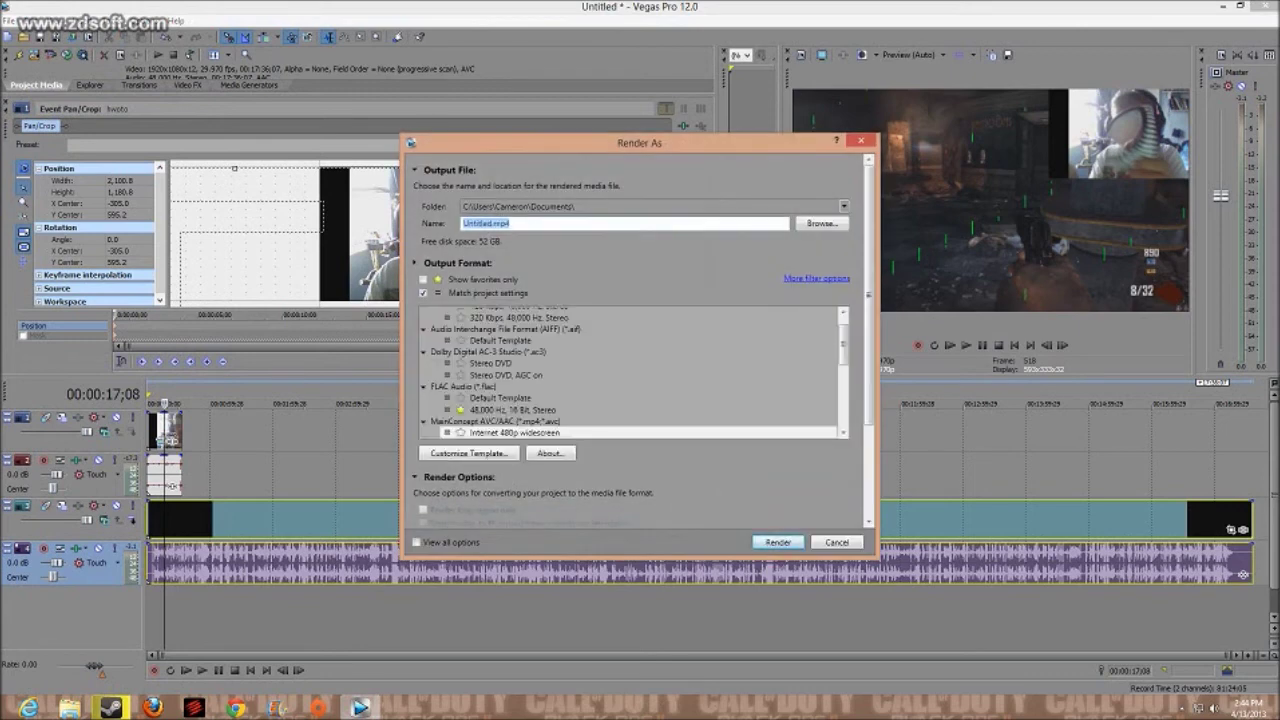
pyautogui.click(816, 278)
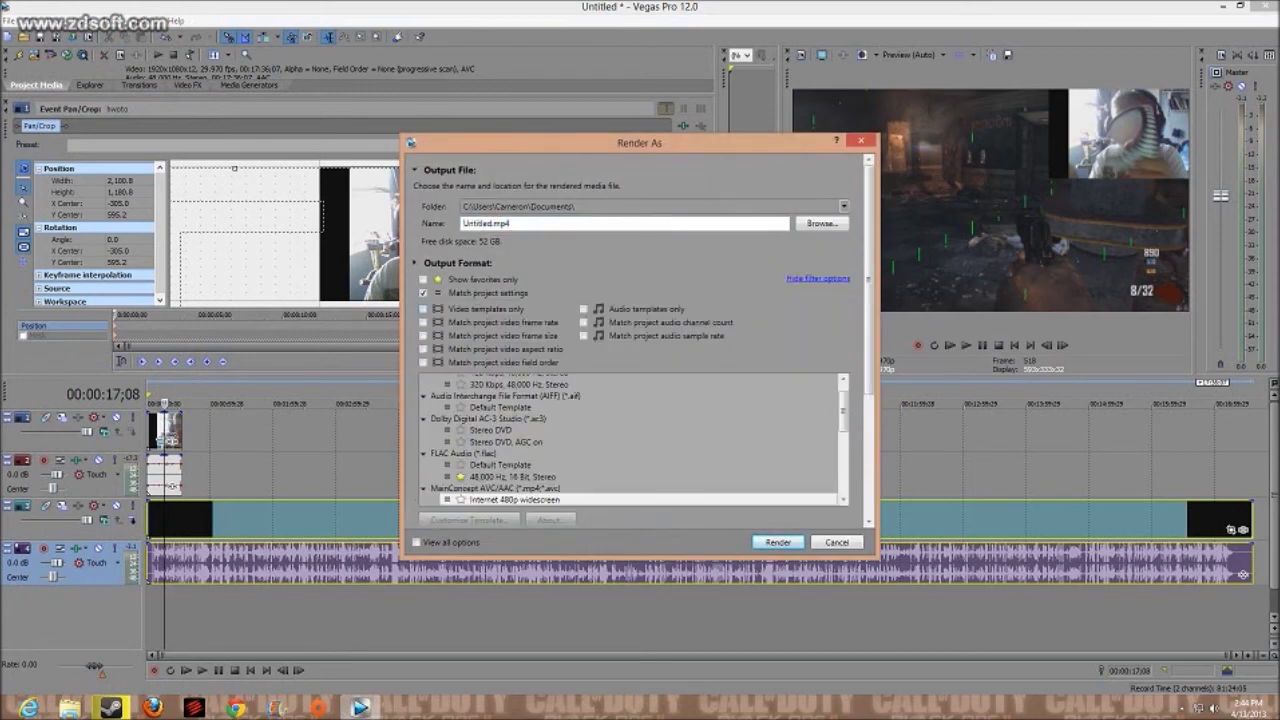
pyautogui.click(423, 308)
pyautogui.click(423, 335)
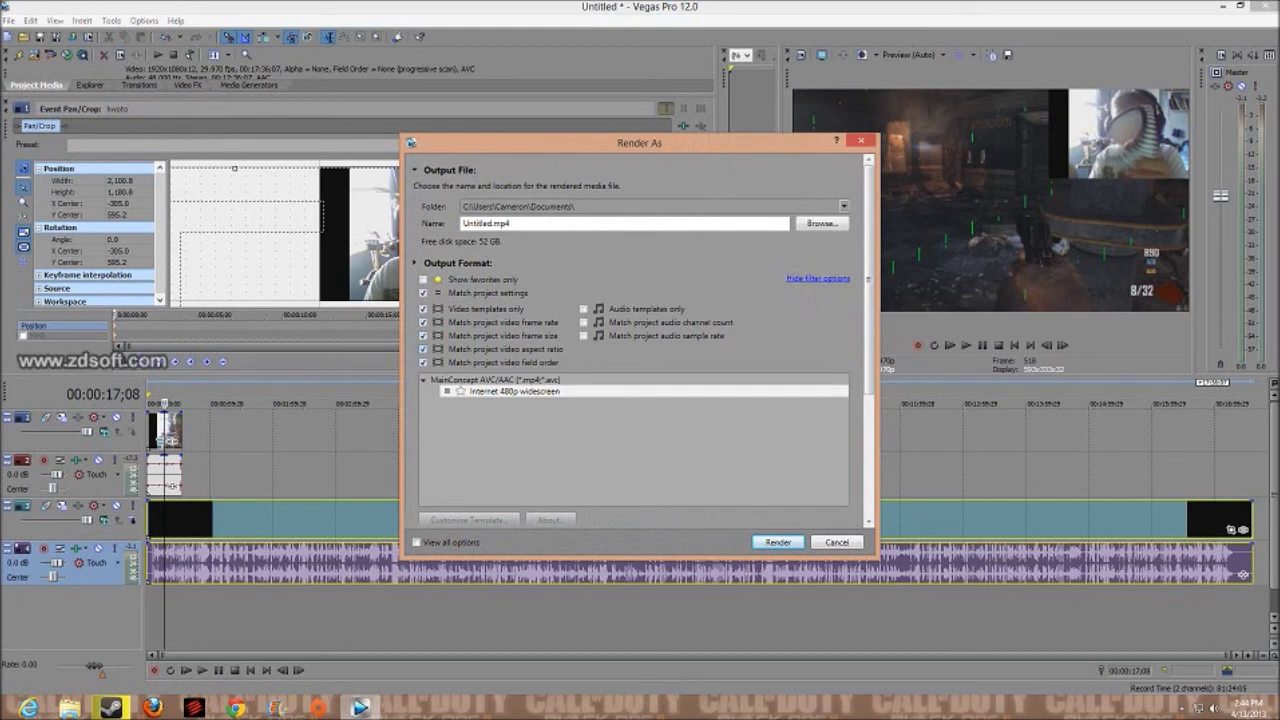
pyautogui.click(514, 391)
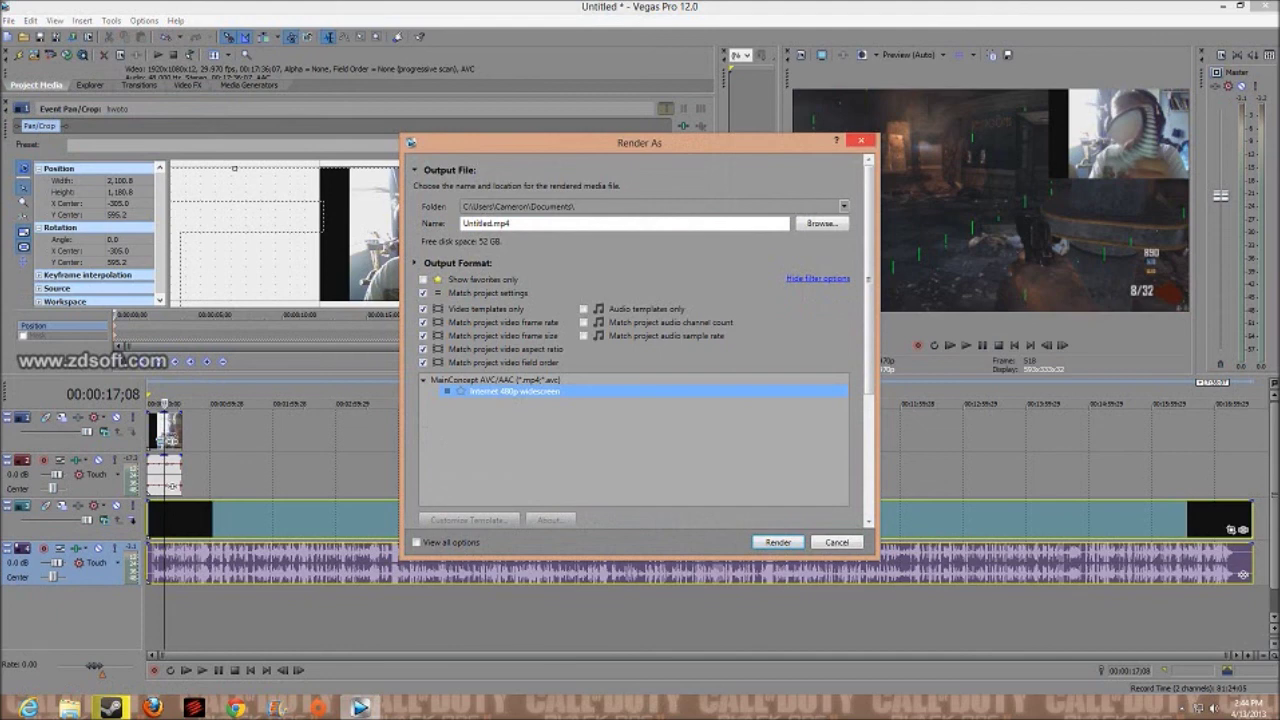
pyautogui.click(837, 542)
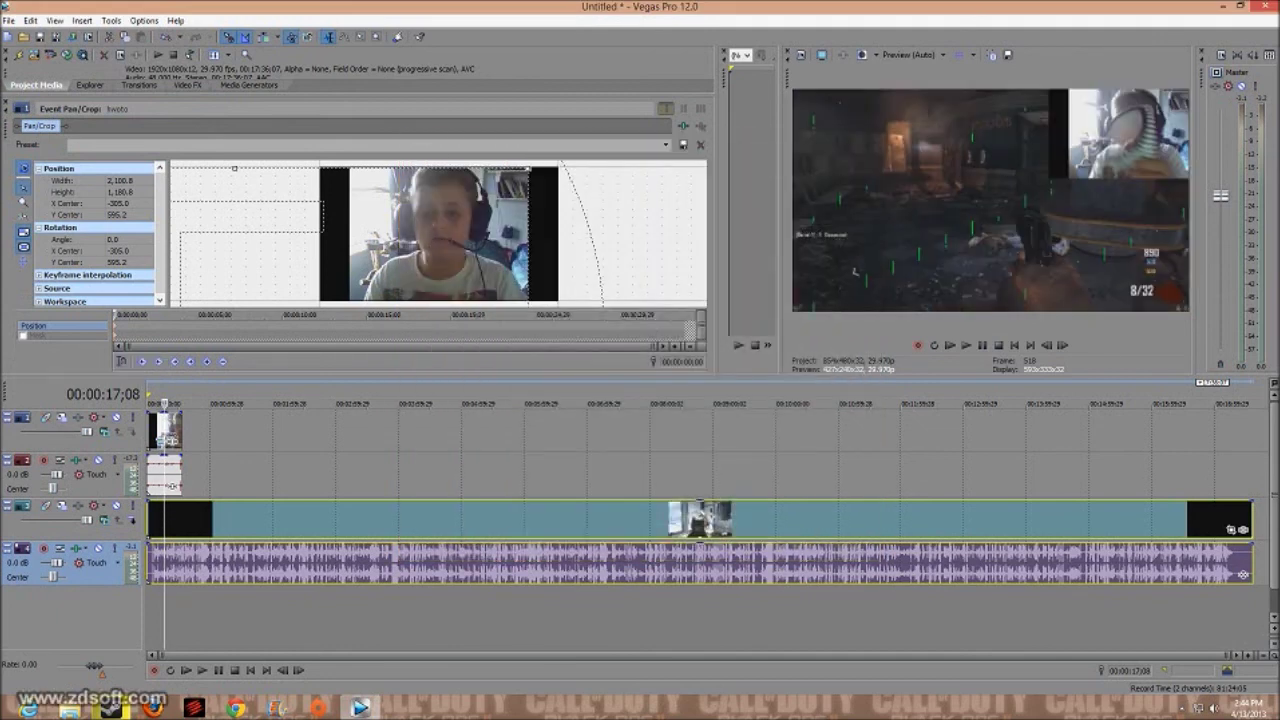